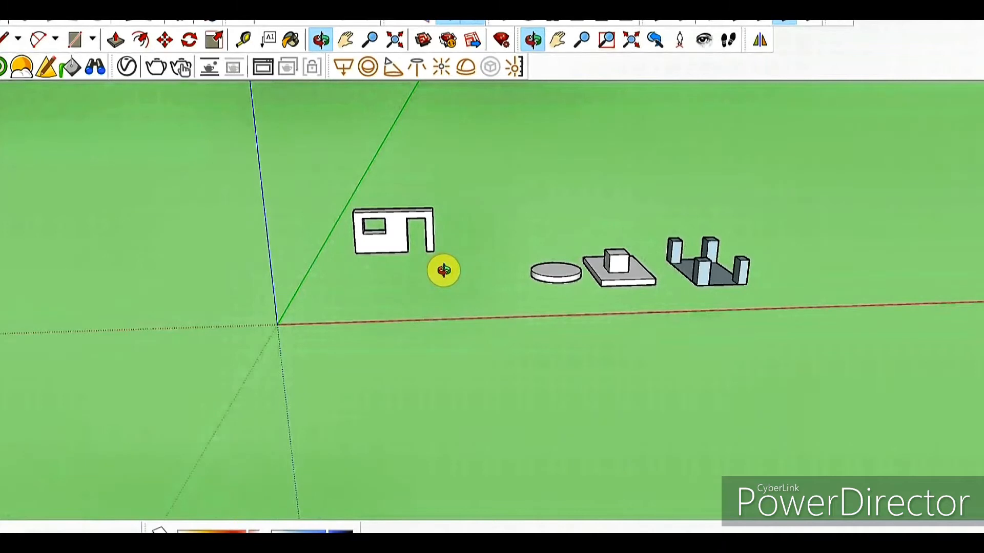
Draw a rectangle flat on the ground between the wall and the disc.
{"action": "left_click_drag", "start_coordinate": [443, 271], "coordinate": [394, 280]}
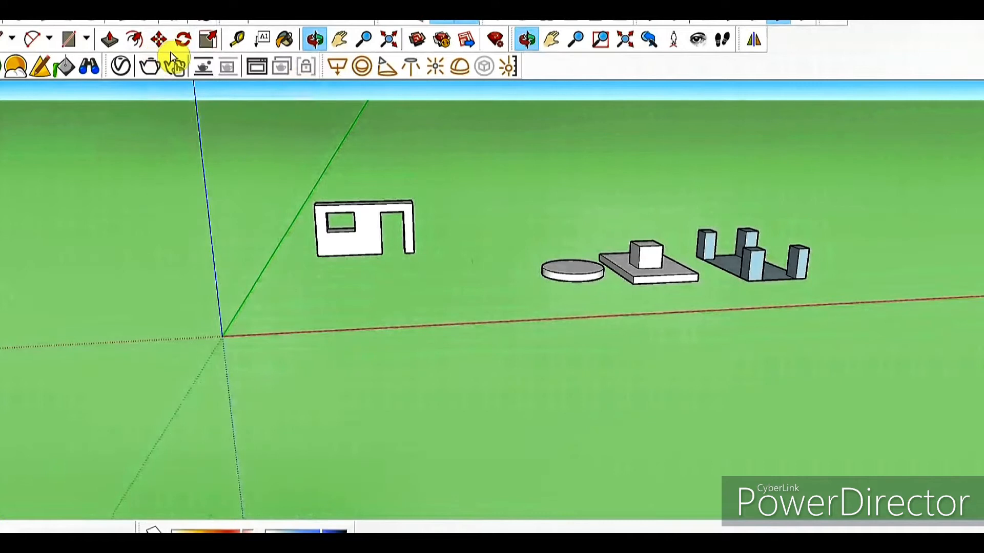
{"action": "left_click", "coordinate": [176, 39]}
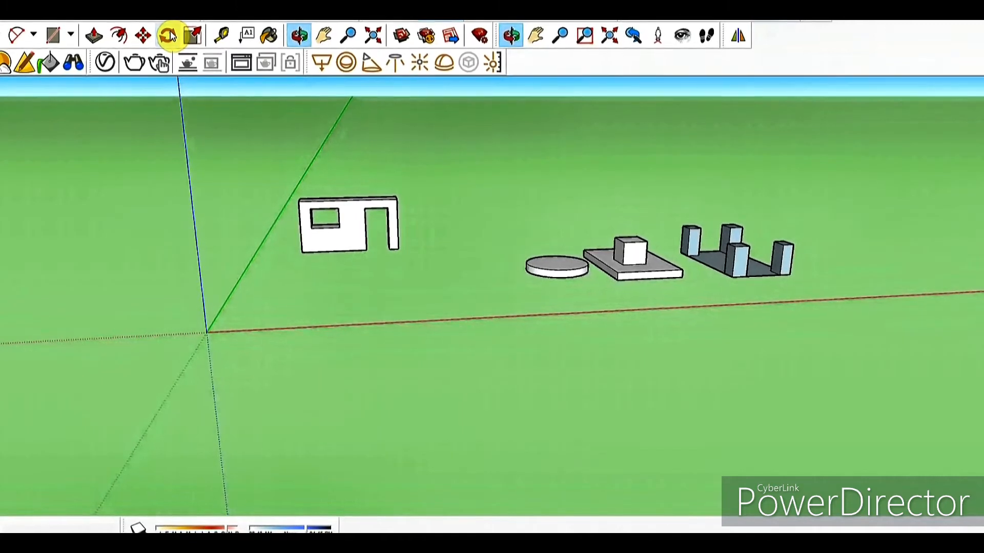
{"action": "left_click", "coordinate": [69, 37]}
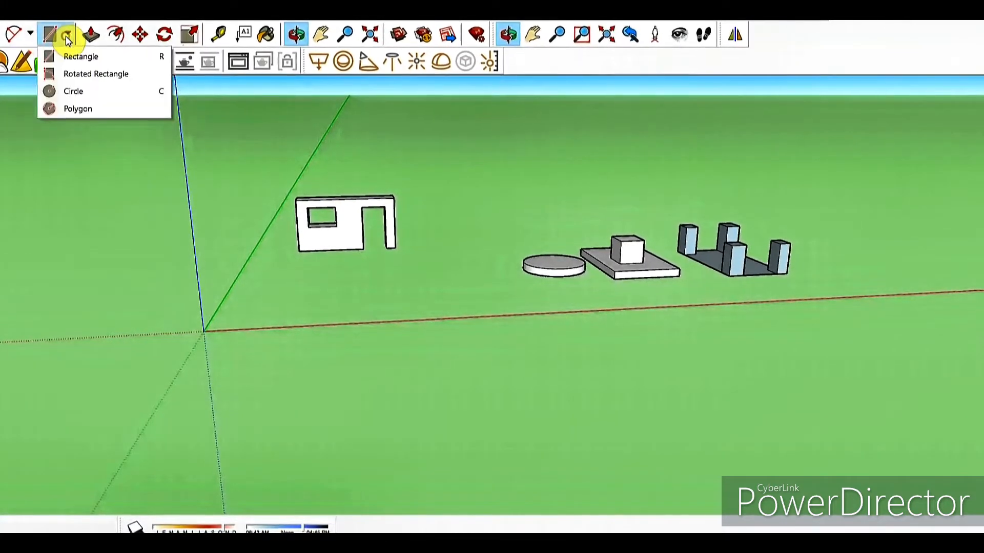
{"action": "left_click", "coordinate": [73, 57]}
{"action": "scroll", "coordinate": [439, 242], "scroll_direction": "up", "scroll_amount": 3}
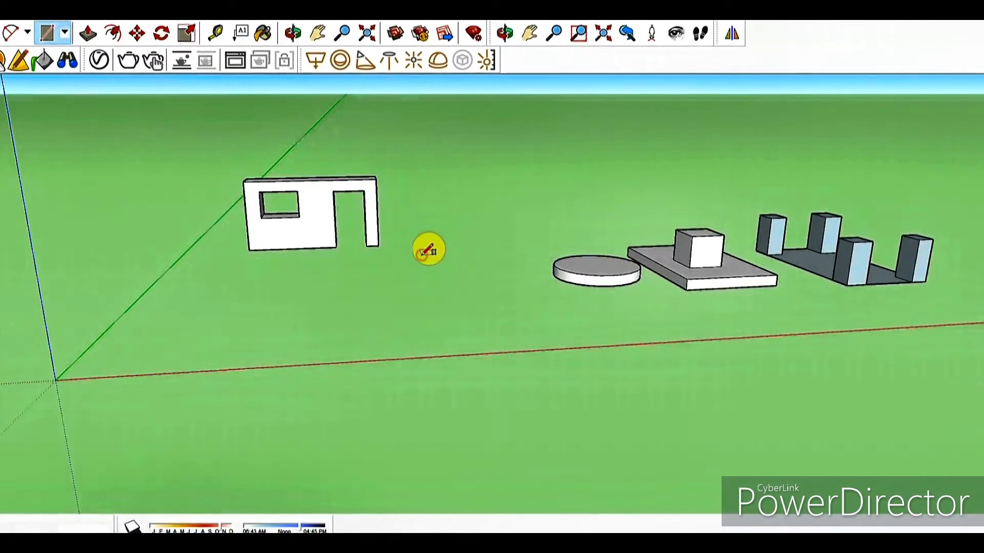
{"action": "left_click", "coordinate": [426, 255]}
{"action": "left_click", "coordinate": [562, 323]}
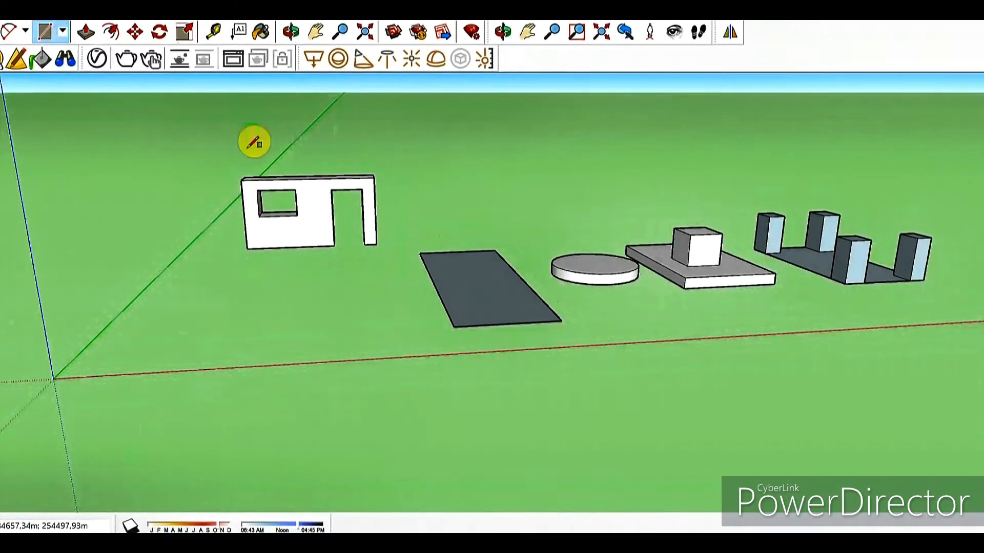
Rotate the new rectangle on the ground plane about a point inside it until its long side runs roughly parallel to the red axis.
{"action": "left_click", "coordinate": [156, 31]}
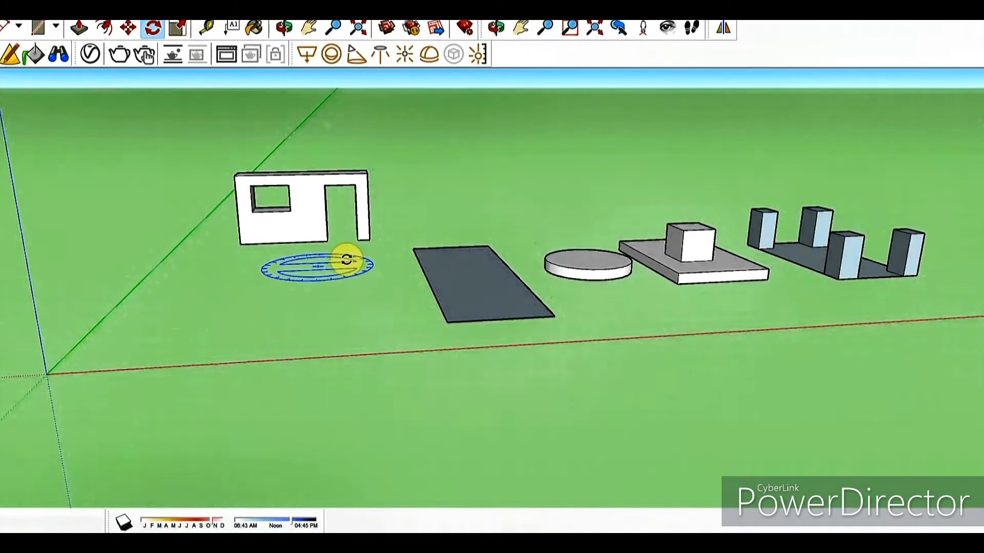
{"action": "scroll", "coordinate": [499, 288], "scroll_direction": "up", "scroll_amount": 2}
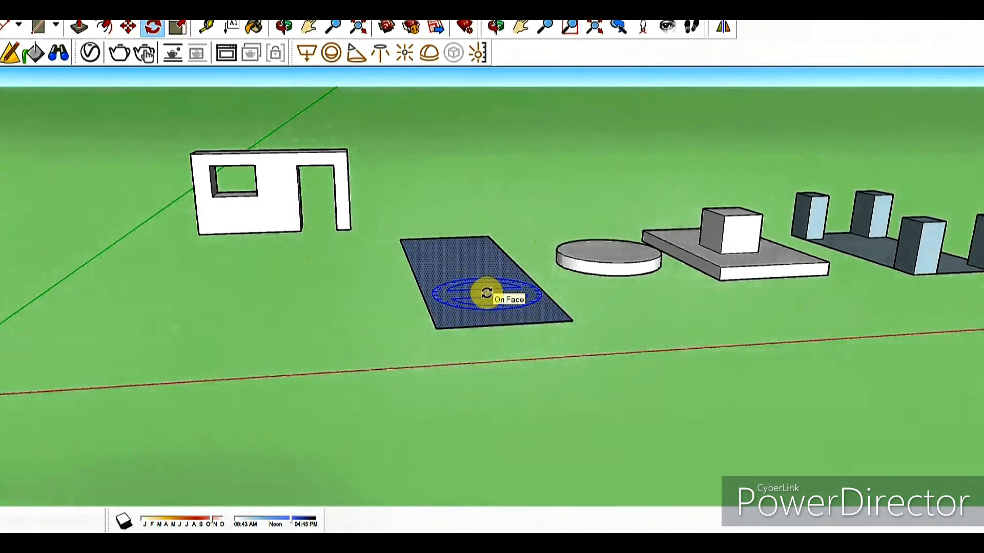
{"action": "scroll", "coordinate": [487, 292], "scroll_direction": "up", "scroll_amount": 2}
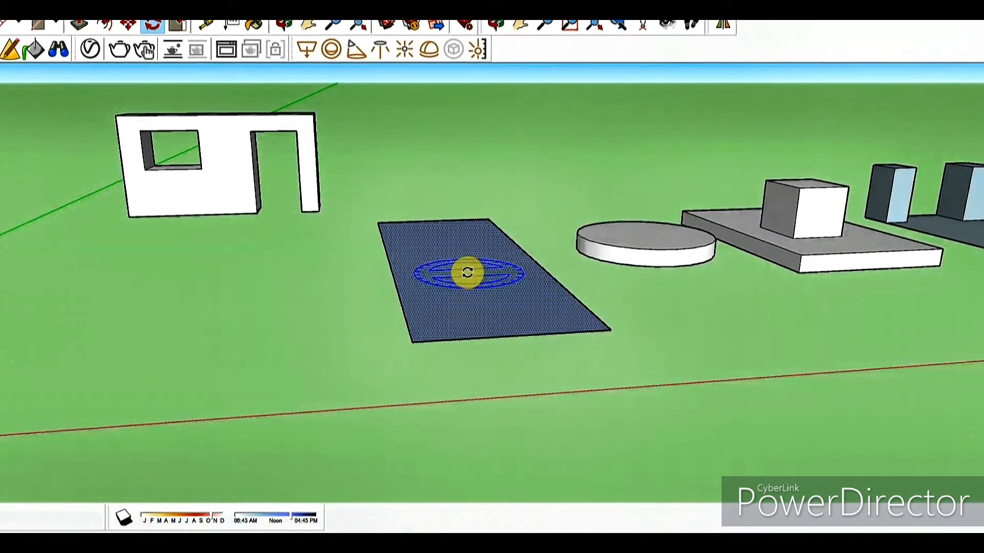
{"action": "key", "text": "Right"}
{"action": "key", "text": "Left"}
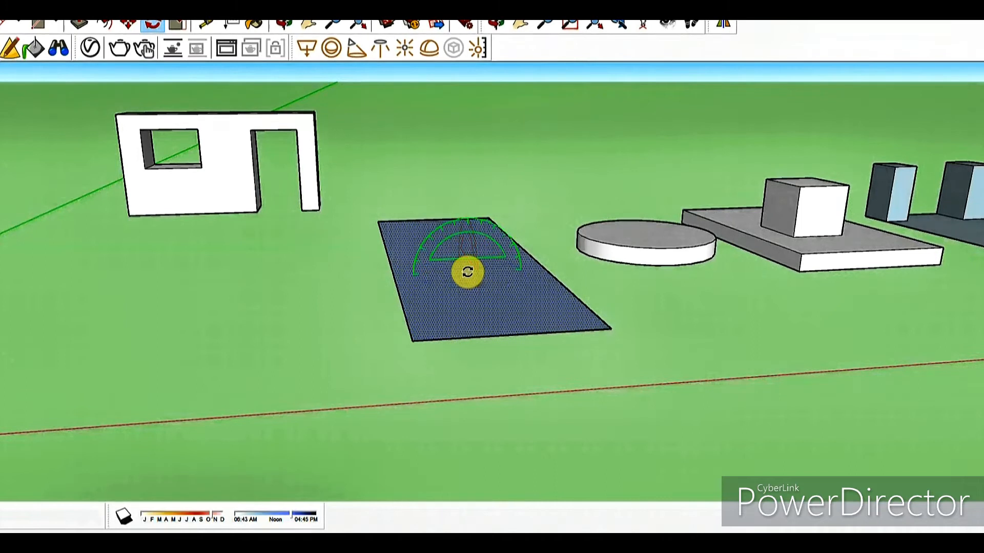
{"action": "key", "text": "Up"}
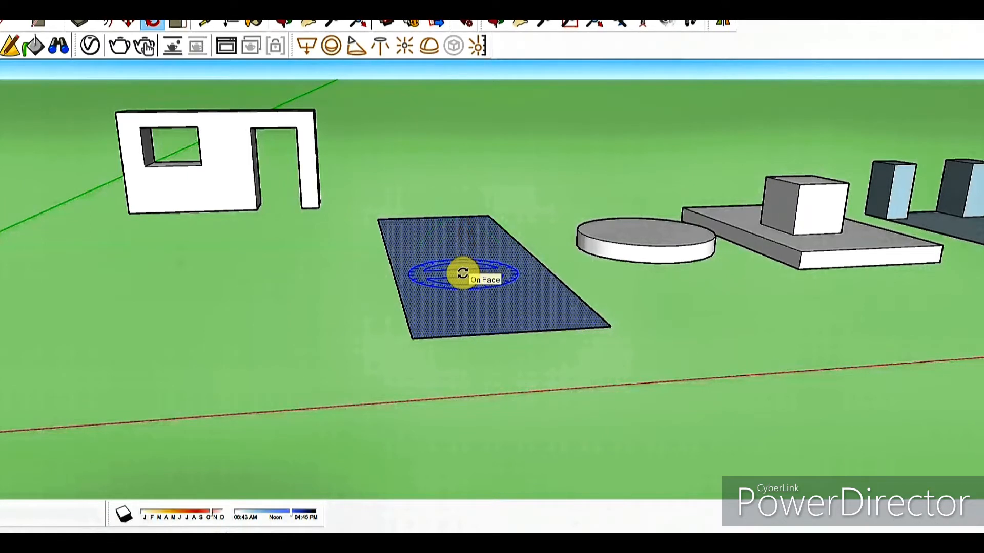
{"action": "left_click", "coordinate": [463, 272]}
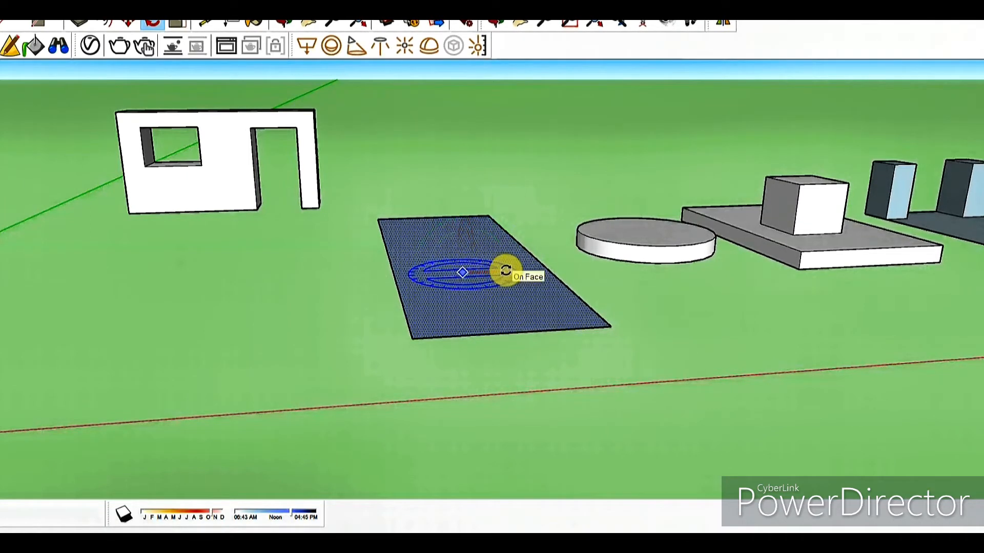
{"action": "left_click", "coordinate": [487, 312]}
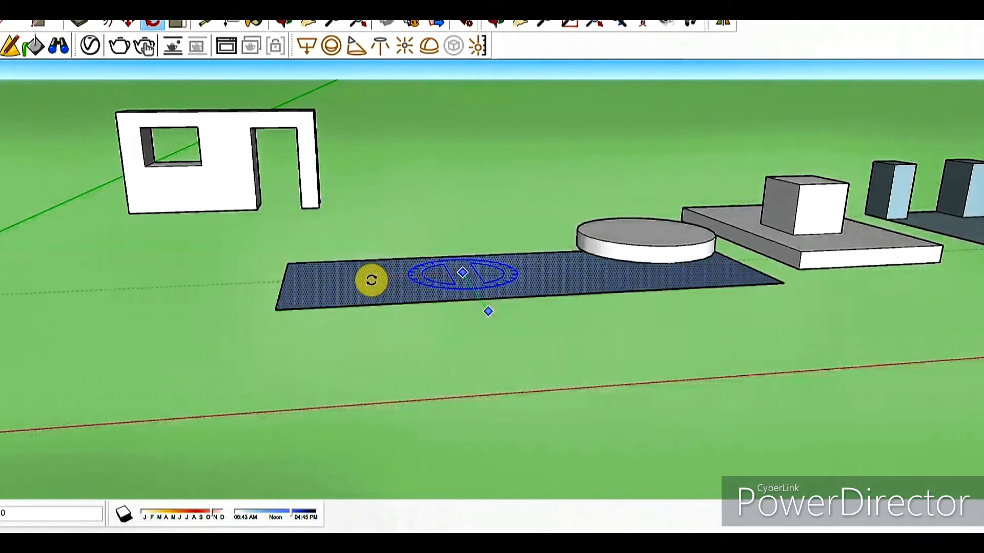
{"action": "left_click", "coordinate": [371, 280]}
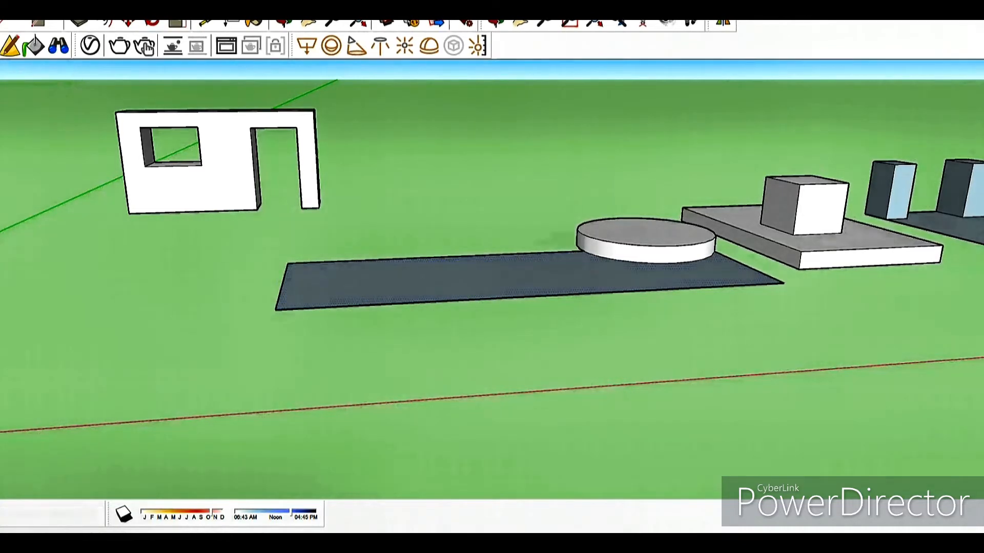
Try to rotate the whole slab with its cube about the vertical axis, centred on the cube's top face.
{"action": "scroll", "coordinate": [255, 299], "scroll_direction": "down", "scroll_amount": 3}
{"action": "scroll", "coordinate": [653, 264], "scroll_direction": "up", "scroll_amount": 3}
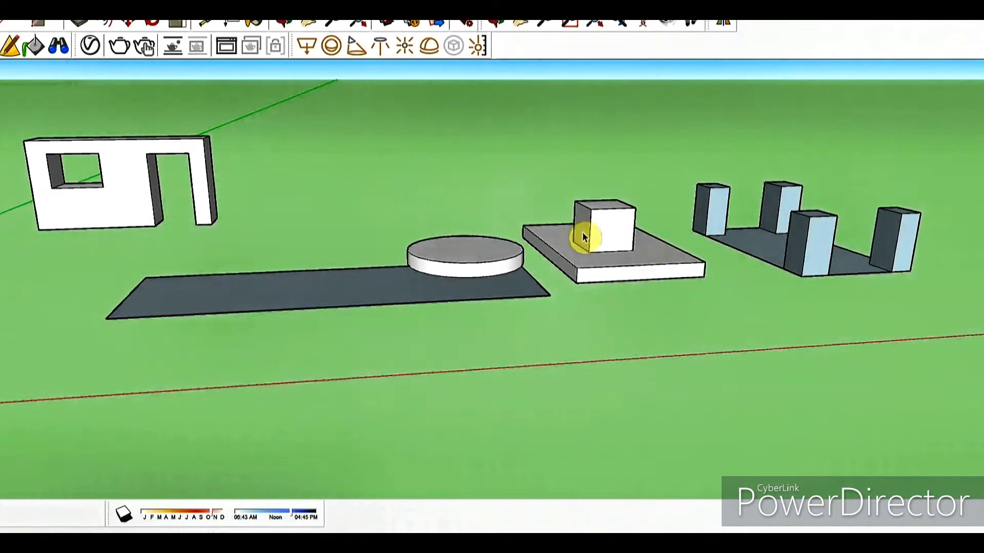
{"action": "scroll", "coordinate": [723, 234], "scroll_direction": "up", "scroll_amount": 3}
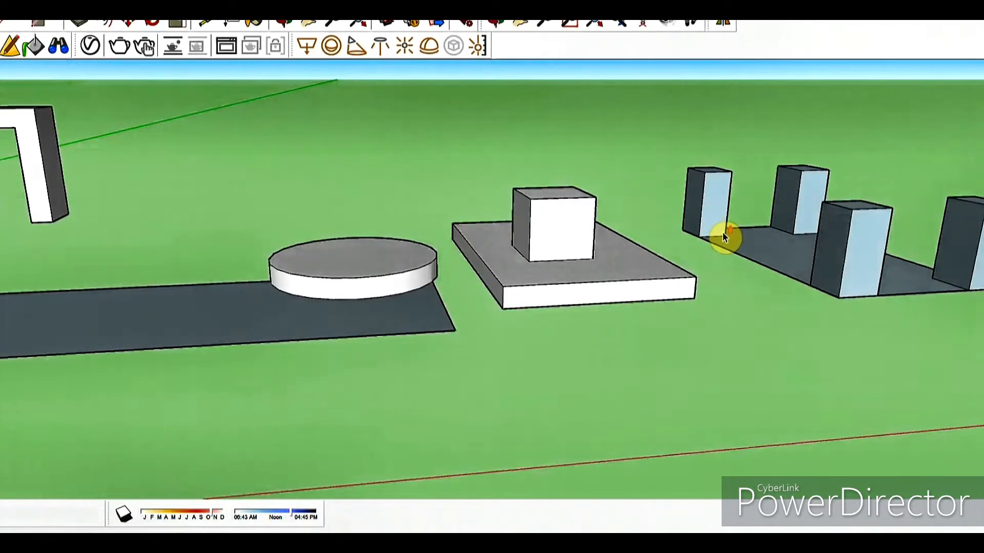
{"action": "triple_click", "coordinate": [574, 272]}
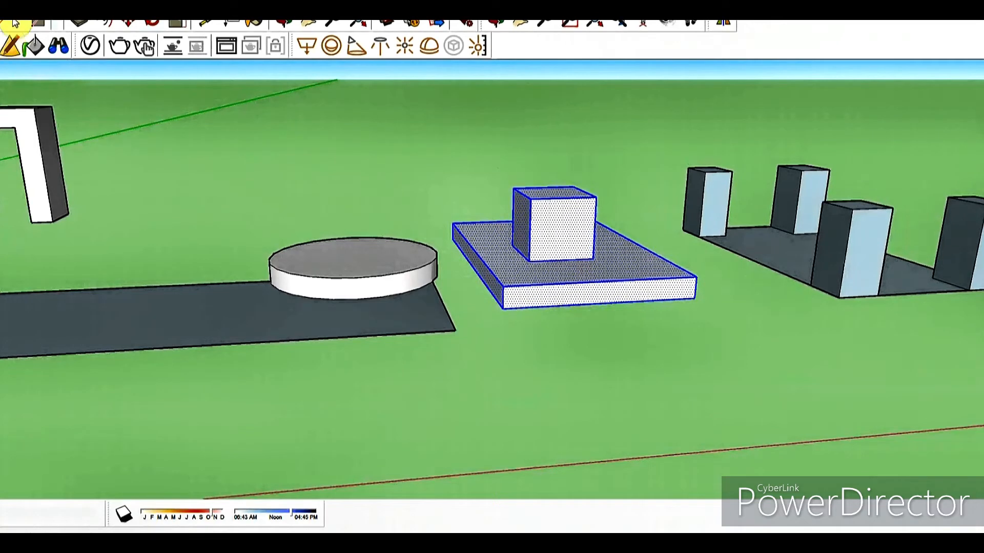
{"action": "left_click", "coordinate": [152, 23]}
{"action": "scroll", "coordinate": [553, 190], "scroll_direction": "up", "scroll_amount": 2}
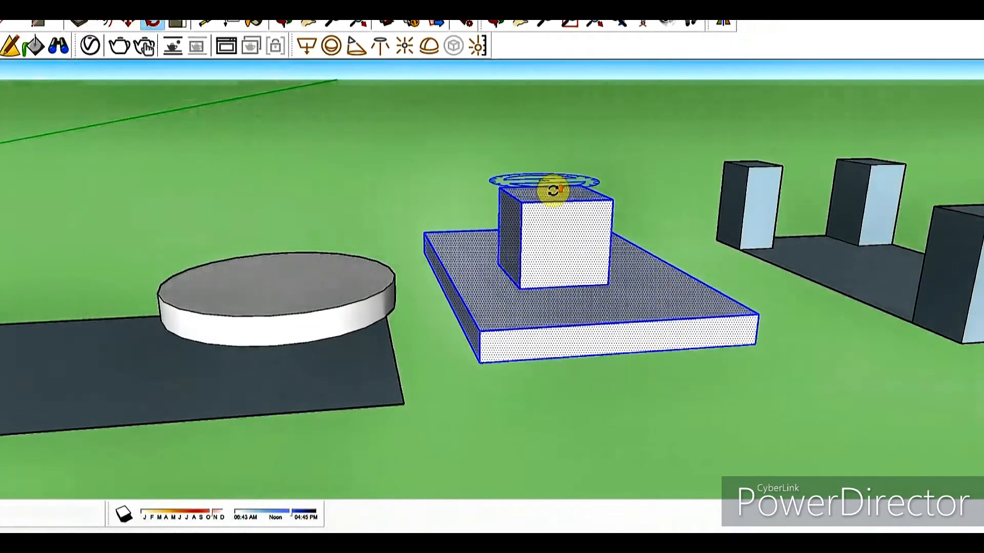
{"action": "left_click", "coordinate": [495, 22]}
{"action": "left_click_drag", "start_coordinate": [525, 88], "coordinate": [495, 213]}
{"action": "right_click", "coordinate": [495, 213]}
{"action": "left_click", "coordinate": [520, 222]}
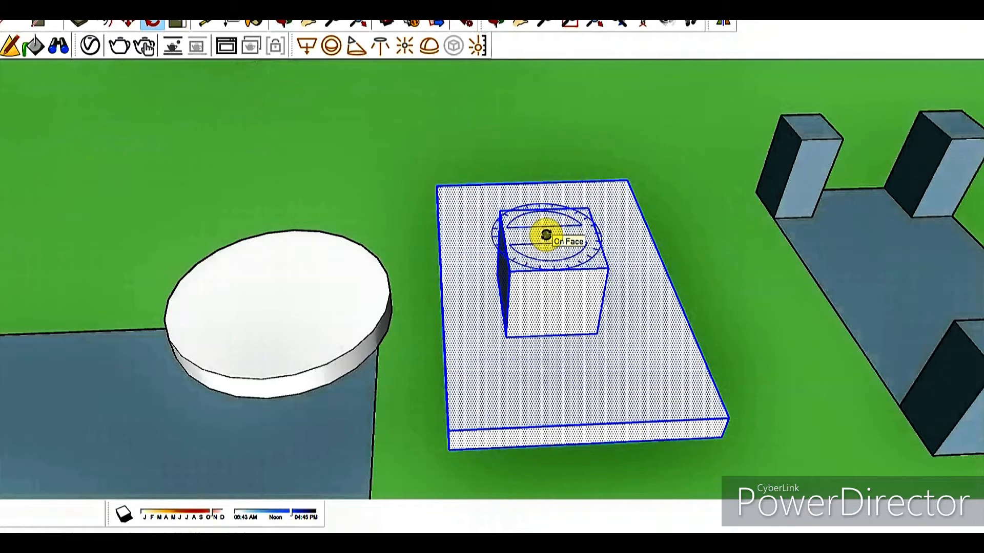
{"action": "left_click", "coordinate": [545, 234]}
{"action": "left_click", "coordinate": [555, 270]}
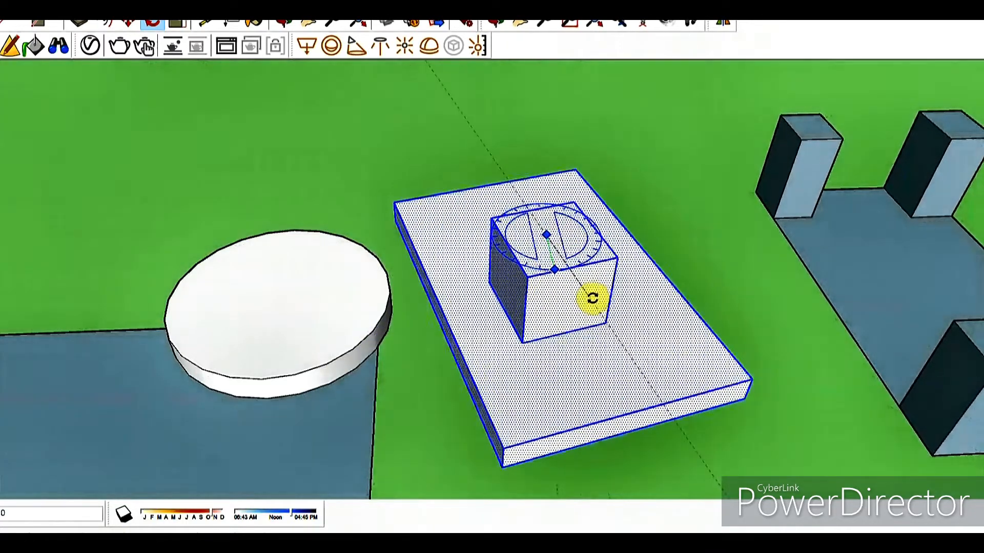
{"action": "key", "text": "Escape"}
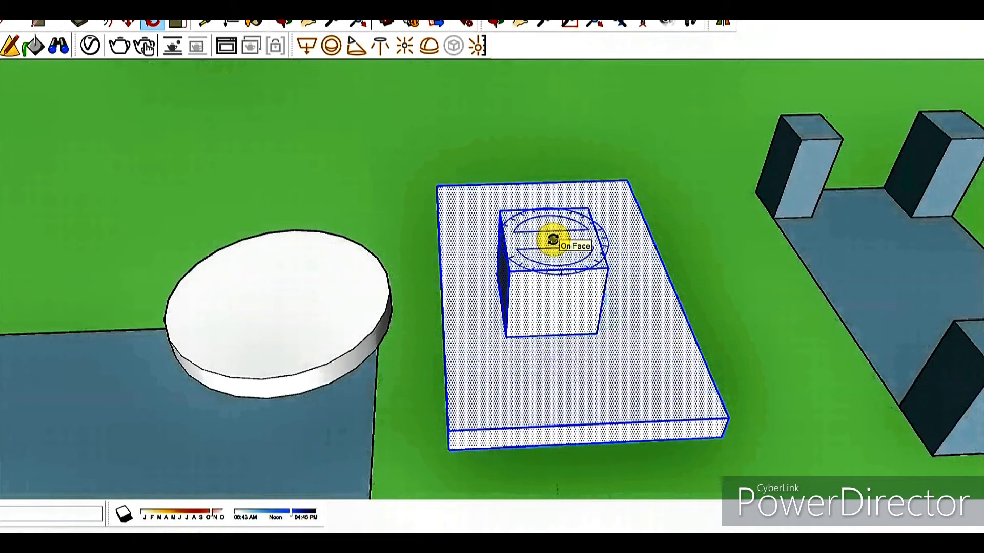
Try rotating the slab and cube about the blue axis using a start reference point far outside the slab.
{"action": "key", "text": "Up"}
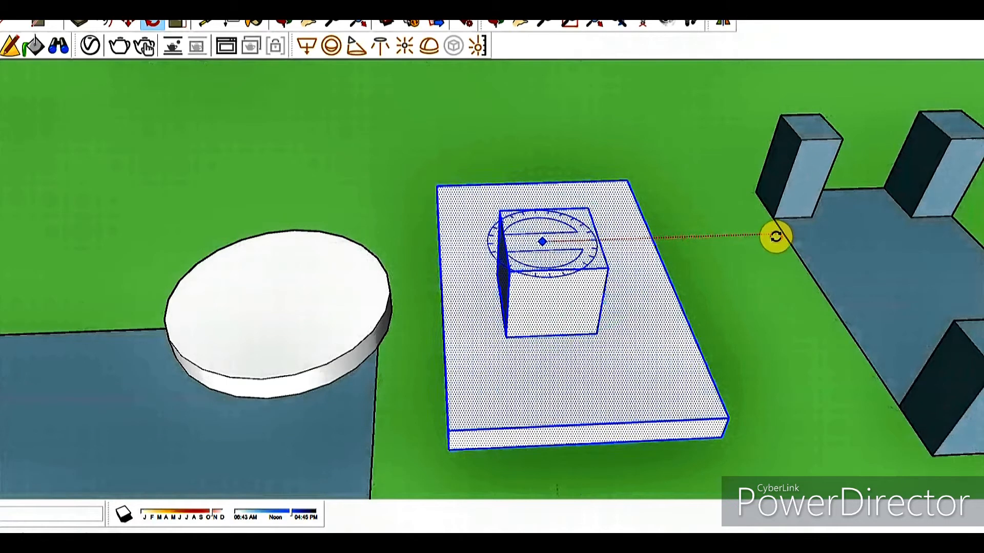
{"action": "left_click", "coordinate": [775, 242]}
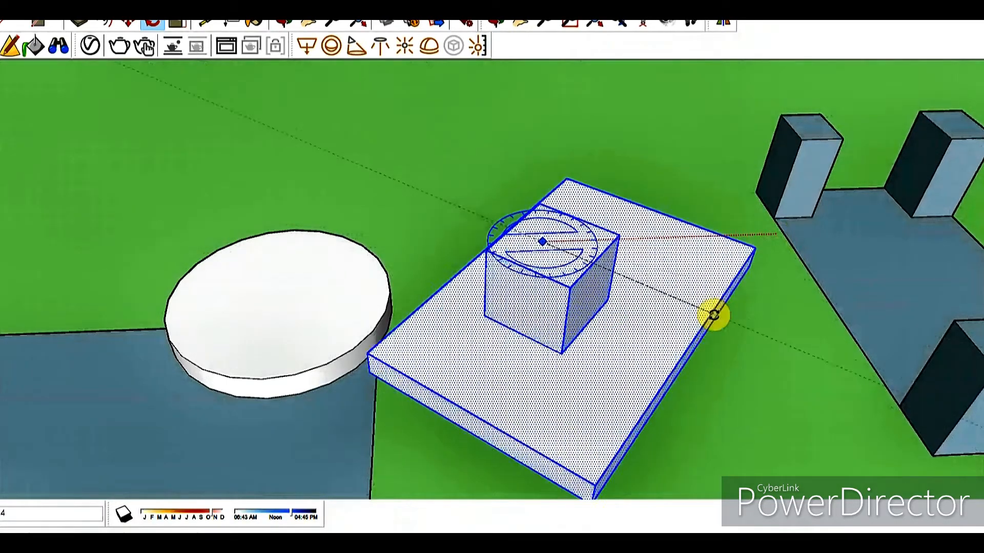
{"action": "scroll", "coordinate": [606, 406], "scroll_direction": "down", "scroll_amount": 2}
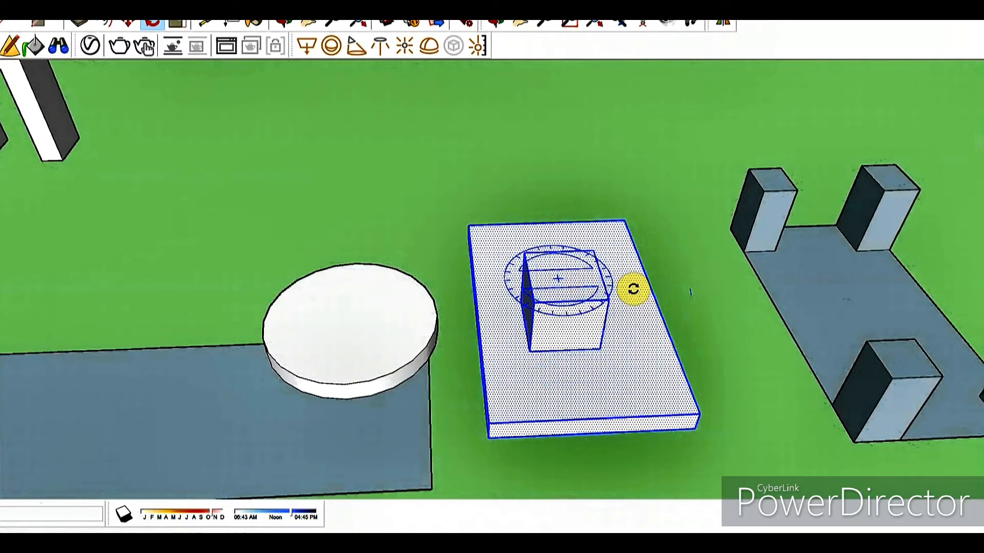
{"action": "left_click", "coordinate": [572, 269]}
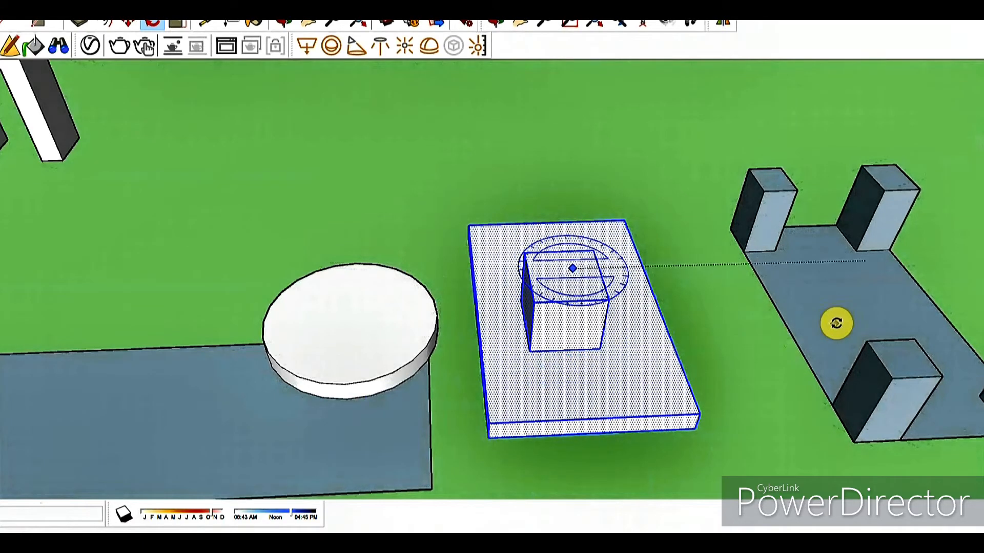
{"action": "left_click", "coordinate": [840, 321]}
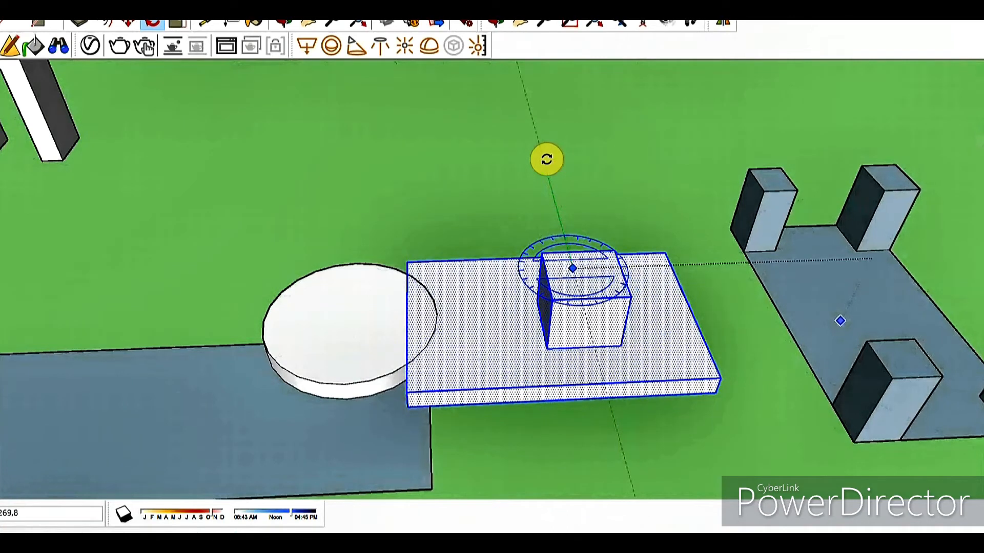
{"action": "key", "text": "Escape"}
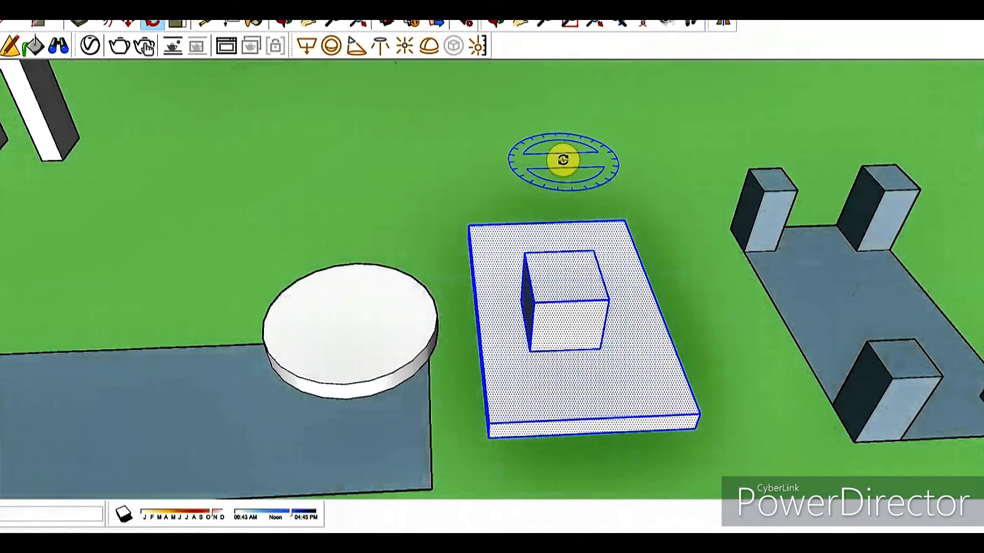
Rotate the connected disc and rectangle together about the red axis so that they turn upside down.
{"action": "scroll", "coordinate": [564, 165], "scroll_direction": "down", "scroll_amount": 2}
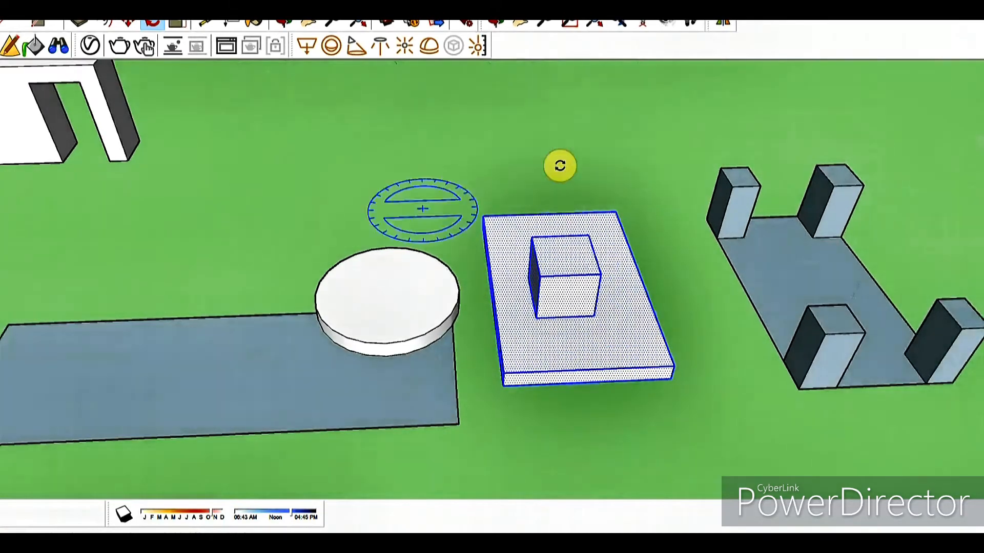
{"action": "left_click", "coordinate": [395, 306]}
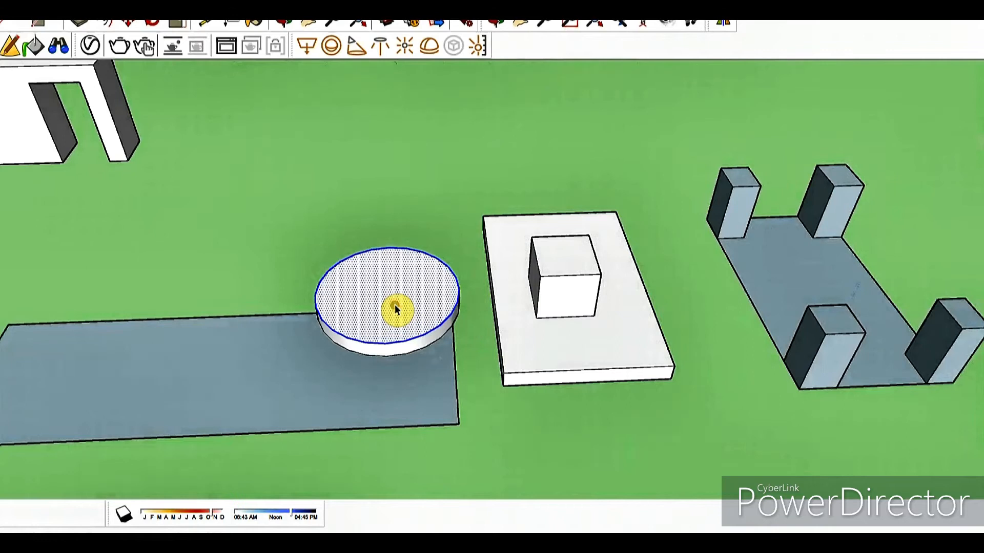
{"action": "triple_click", "coordinate": [394, 307]}
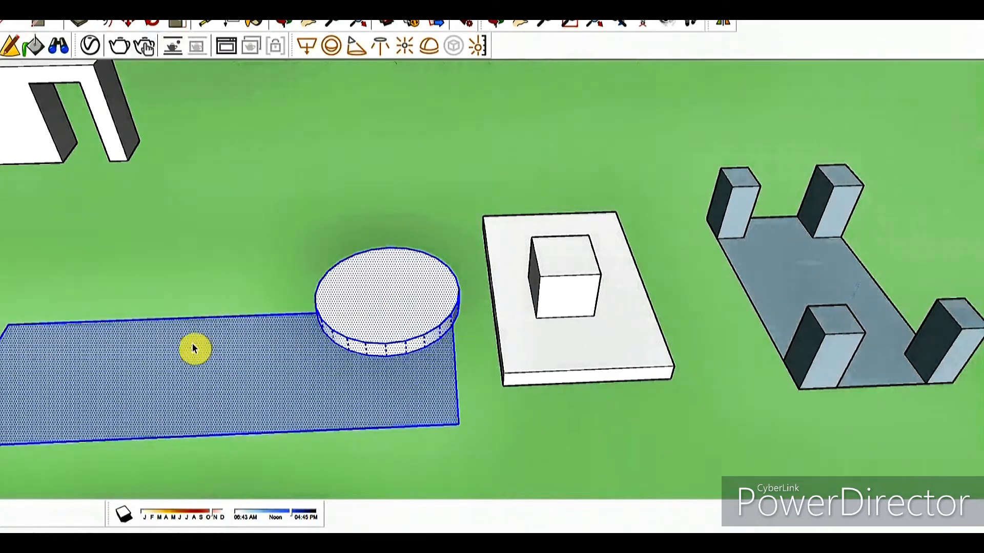
{"action": "left_click", "coordinate": [150, 24]}
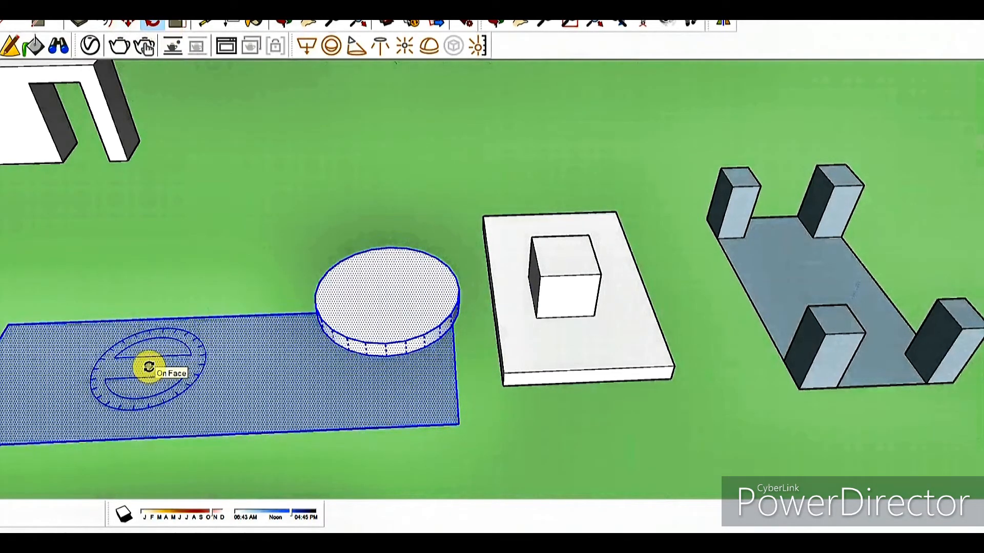
{"action": "key", "text": "Right"}
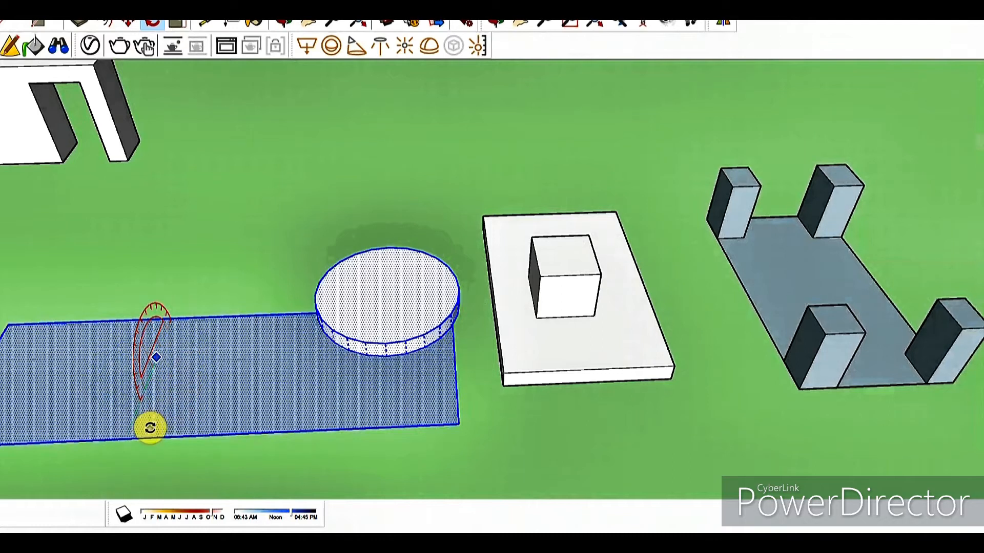
{"action": "left_click", "coordinate": [123, 465]}
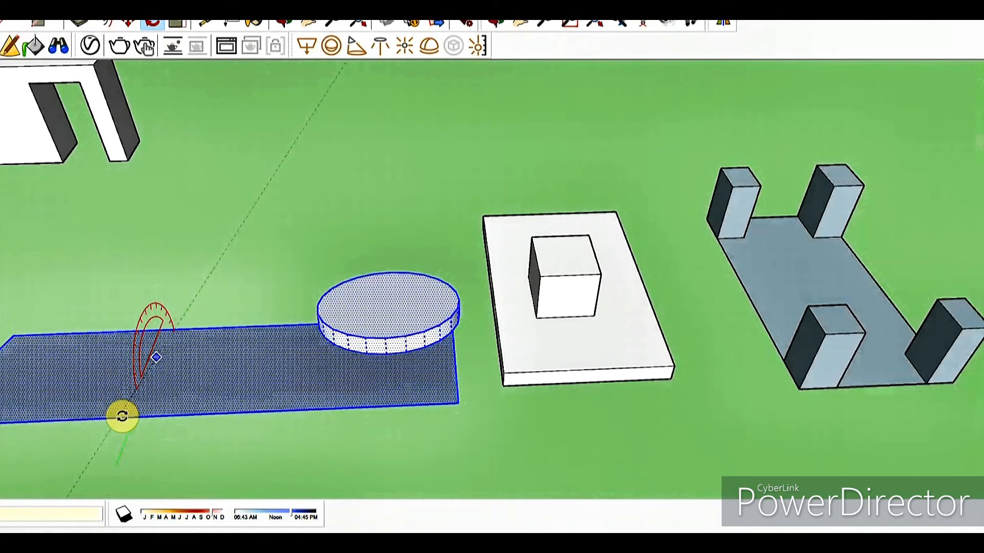
{"action": "left_click", "coordinate": [121, 413]}
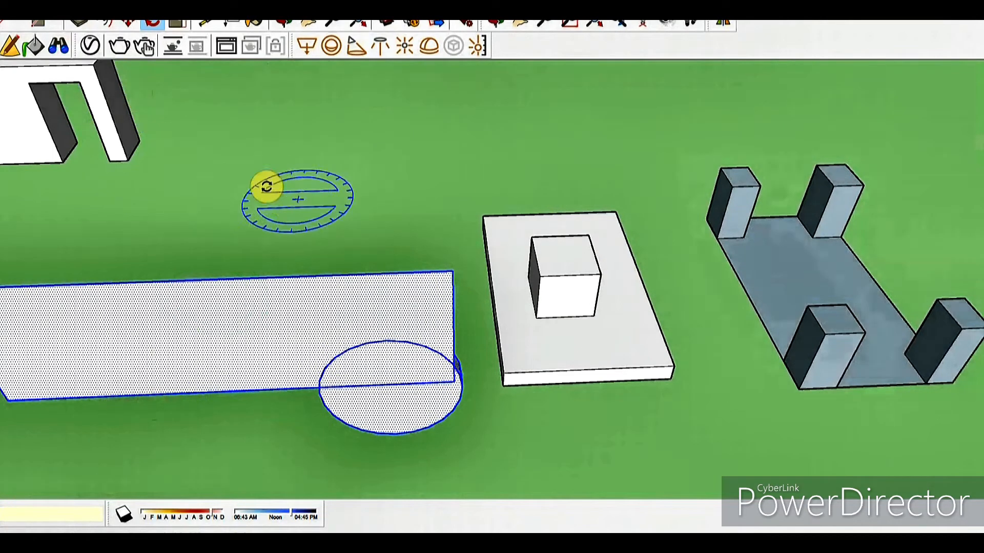
Try rotating the connected rectangle and disc about the green axis around a point outside them, and undo their rotations to restore the original orientation.
{"action": "scroll", "coordinate": [287, 215], "scroll_direction": "down", "scroll_amount": 2}
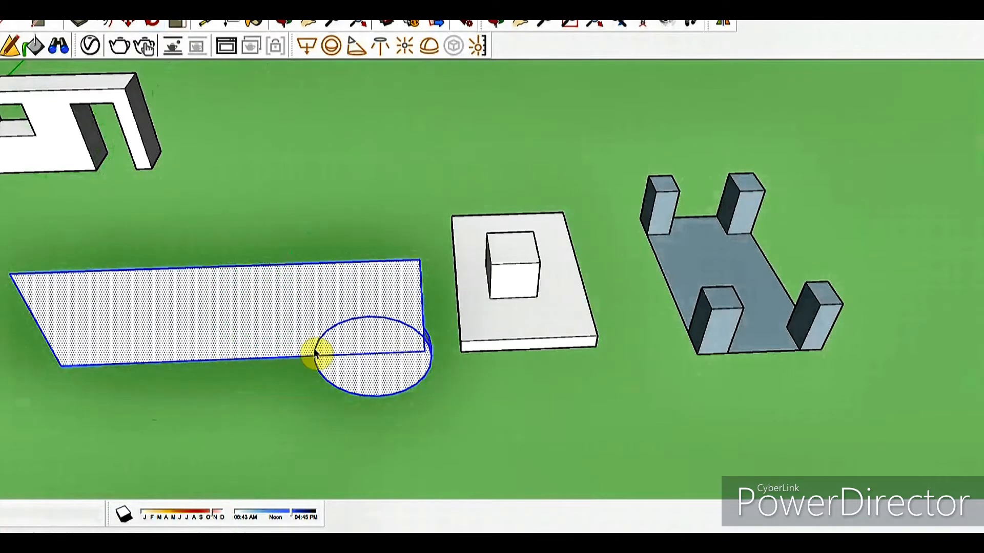
{"action": "left_click_drag", "start_coordinate": [2, 220], "coordinate": [443, 446]}
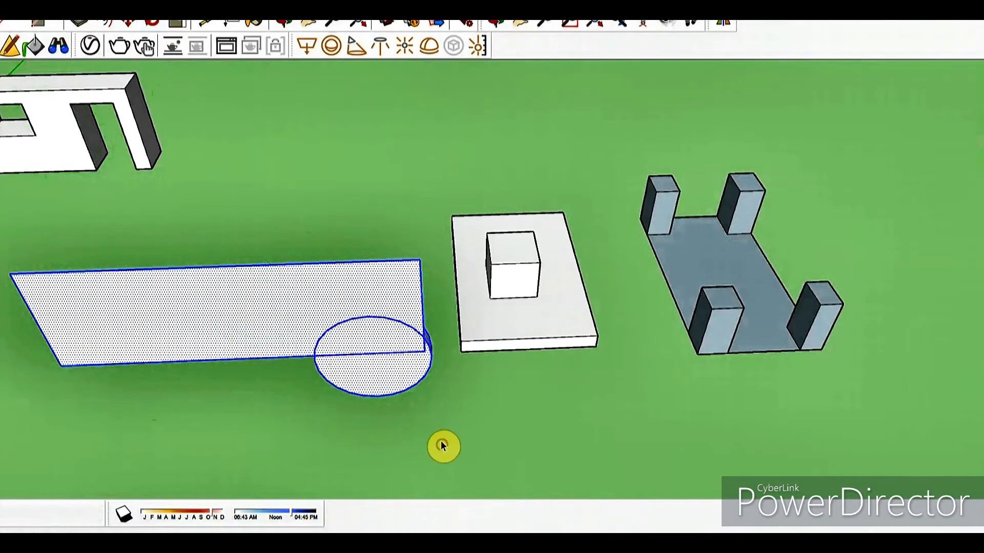
{"action": "left_click", "coordinate": [154, 24]}
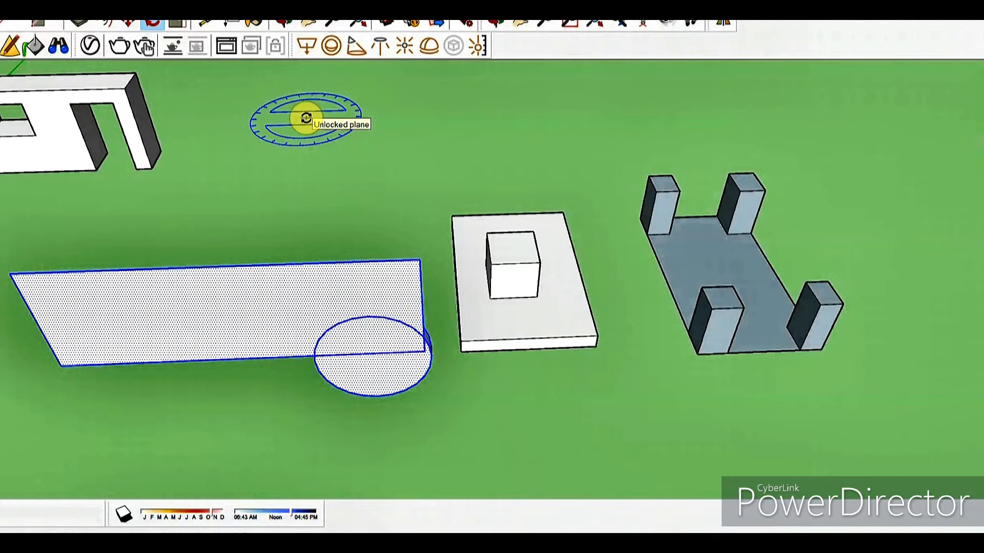
{"action": "key", "text": "Left"}
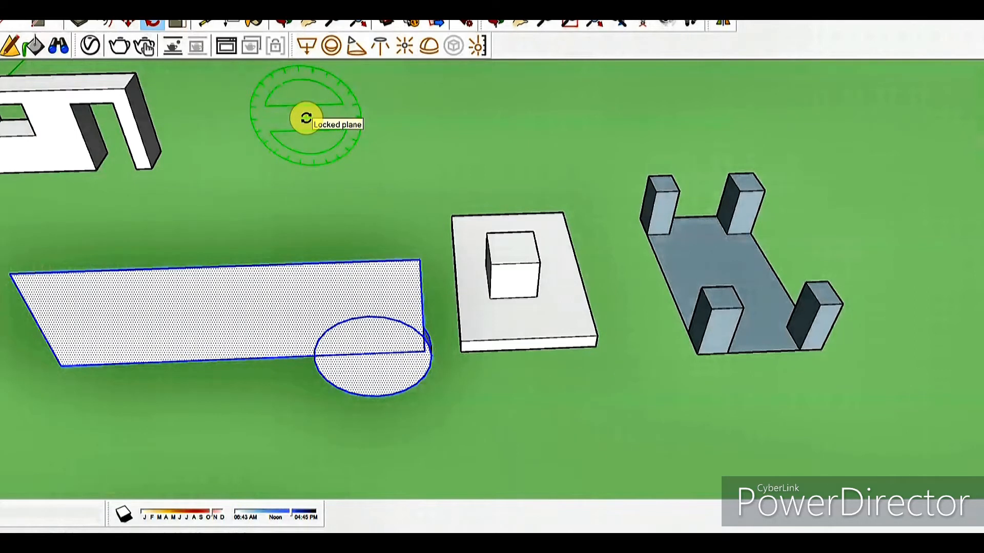
{"action": "left_click", "coordinate": [304, 118]}
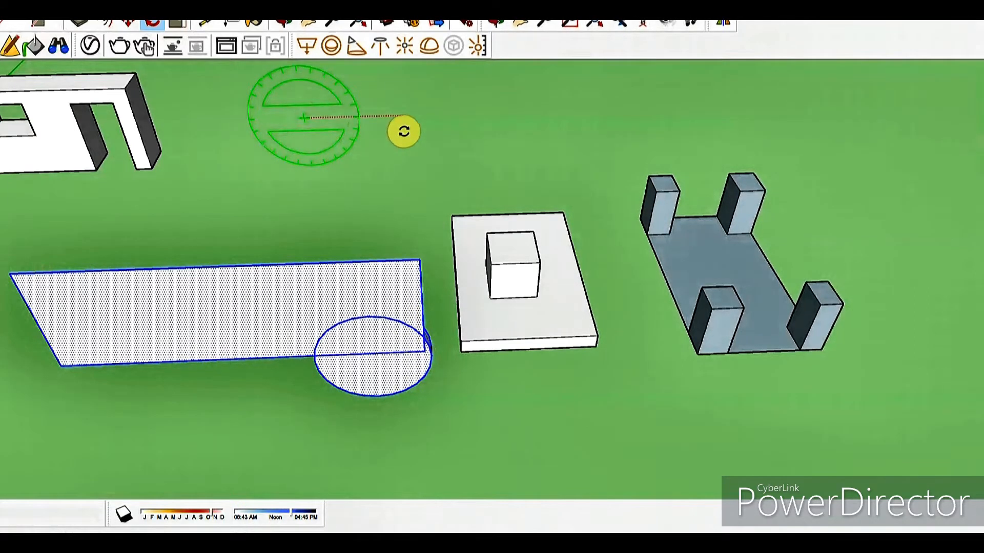
{"action": "left_click", "coordinate": [535, 113]}
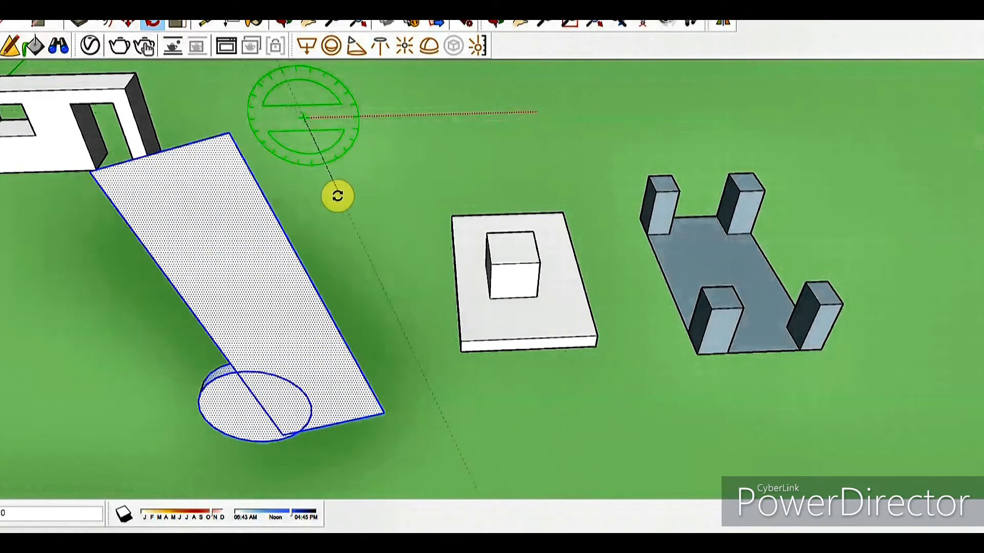
{"action": "left_click", "coordinate": [315, 192]}
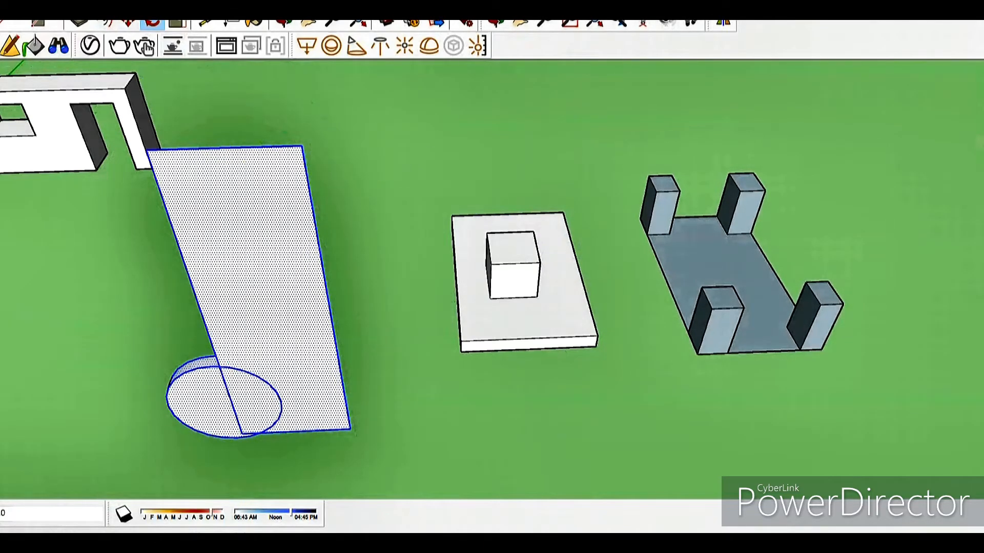
{"action": "left_click", "coordinate": [9, 45]}
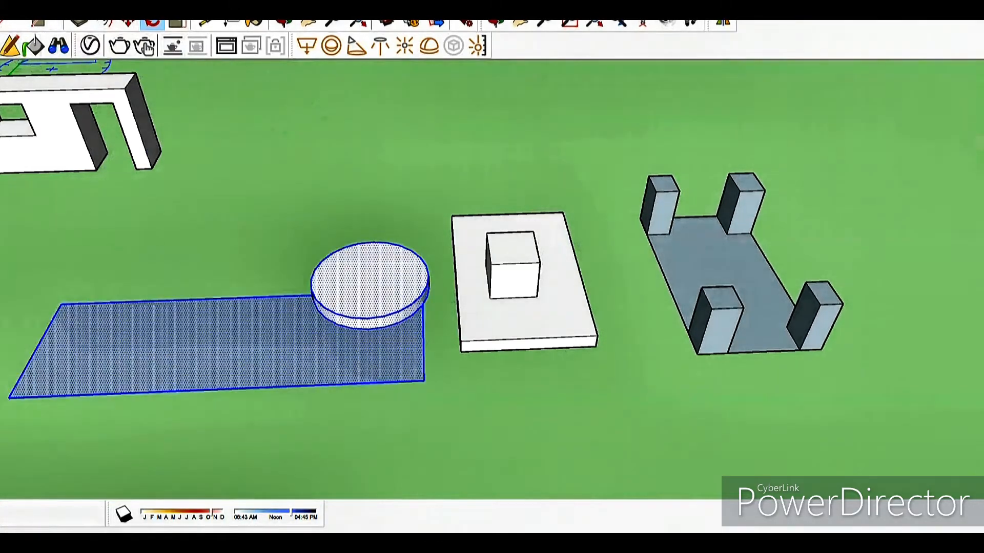
{"action": "key", "text": "ctrl+t"}
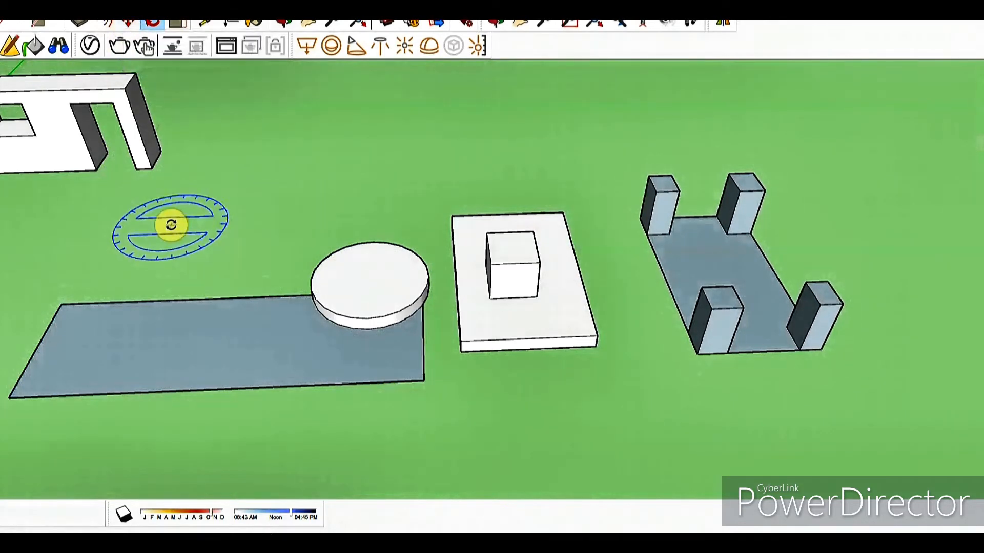
Pick individual faces of the cube, slab and four-column base to check whether each object is loose, ungrouped geometry.
{"action": "key", "text": "space"}
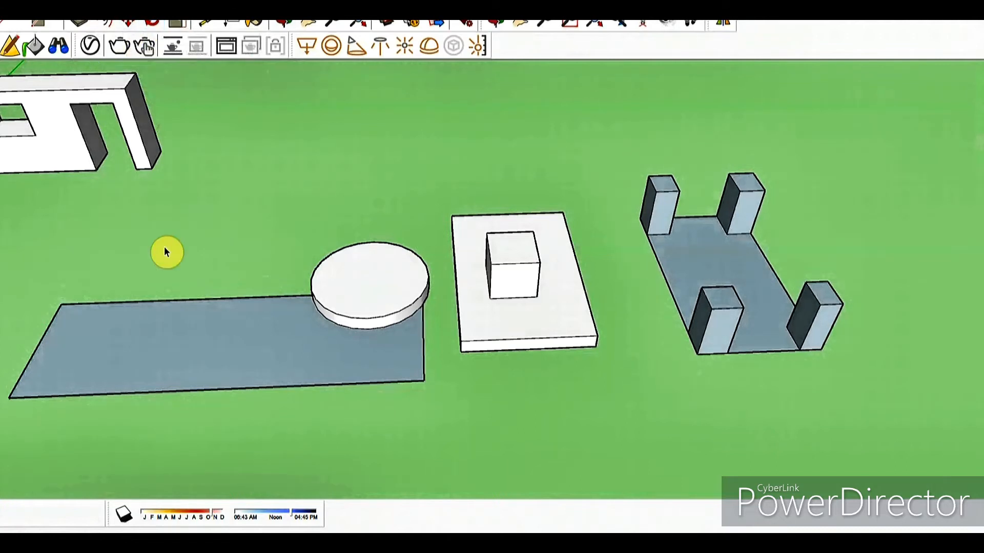
{"action": "left_click_drag", "start_coordinate": [441, 188], "coordinate": [621, 395]}
{"action": "left_click", "coordinate": [548, 326]}
{"action": "left_click", "coordinate": [520, 274]}
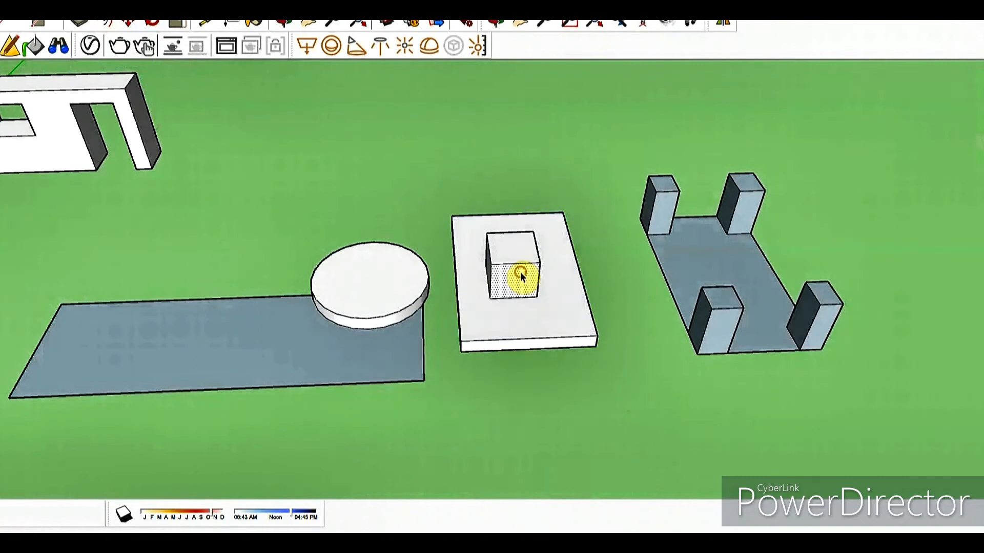
{"action": "left_click", "coordinate": [512, 251]}
{"action": "left_click", "coordinate": [570, 270]}
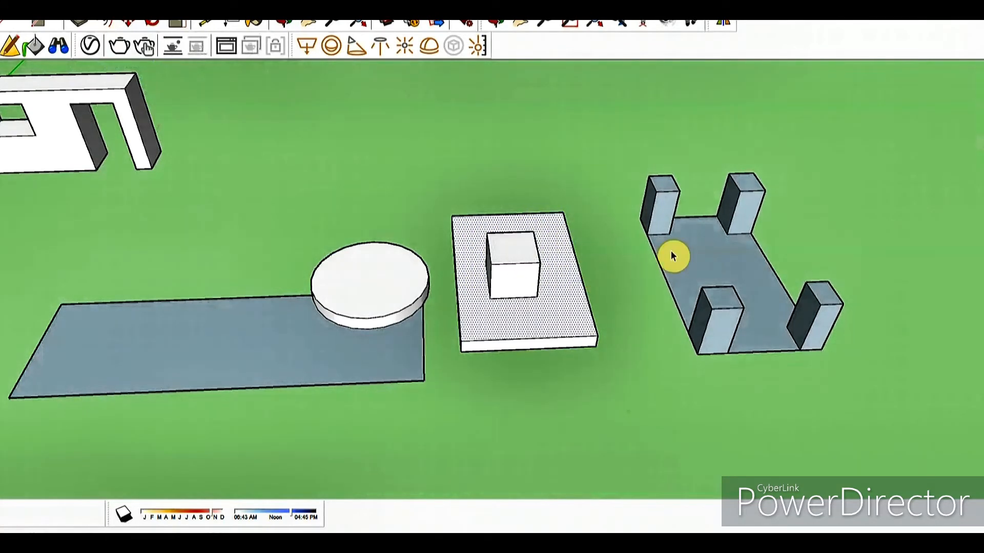
{"action": "left_click", "coordinate": [730, 252]}
{"action": "left_click", "coordinate": [749, 211]}
{"action": "left_click", "coordinate": [820, 300]}
{"action": "left_click", "coordinate": [720, 329]}
Select the base together with its four columns and make them a group.
{"action": "left_click_drag", "start_coordinate": [625, 123], "coordinate": [870, 439]}
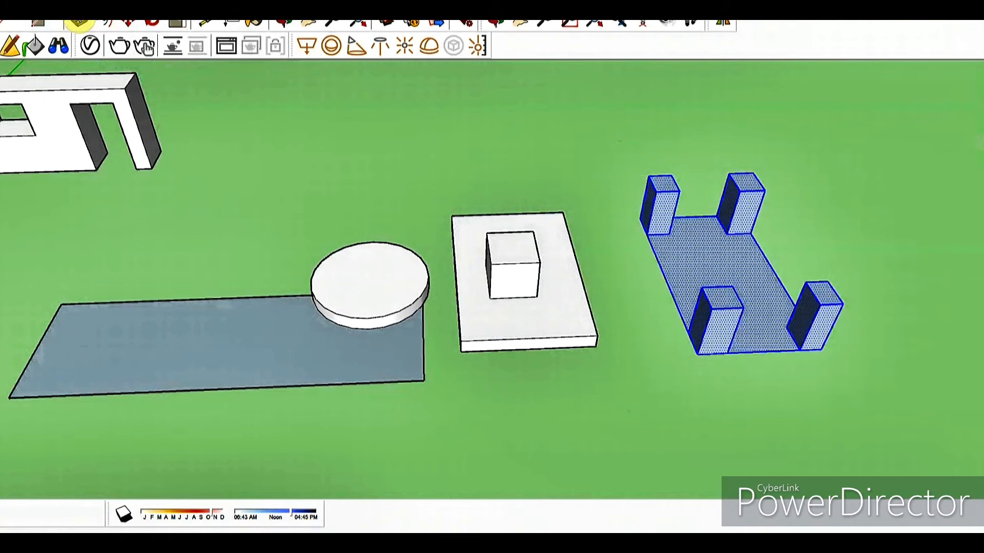
{"action": "right_click", "coordinate": [710, 265]}
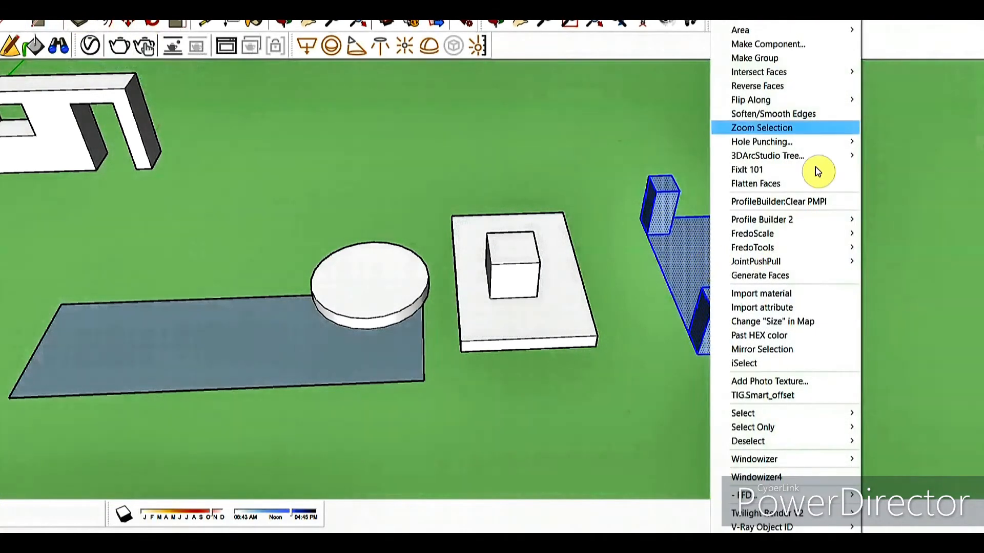
{"action": "left_click", "coordinate": [806, 60]}
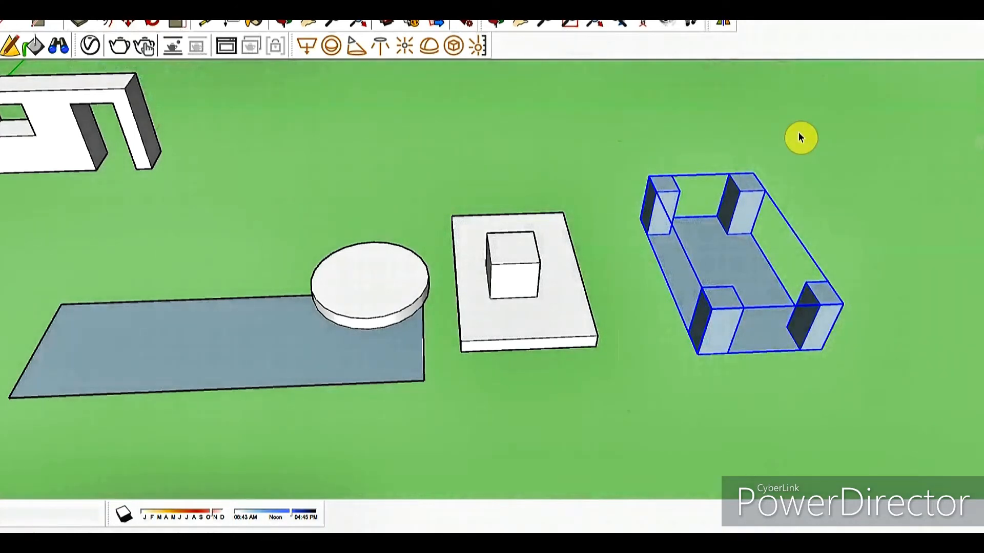
Try rotating the four-column group about the green axis with the Move tool's rotation handle on its front side.
{"action": "left_click", "coordinate": [128, 23]}
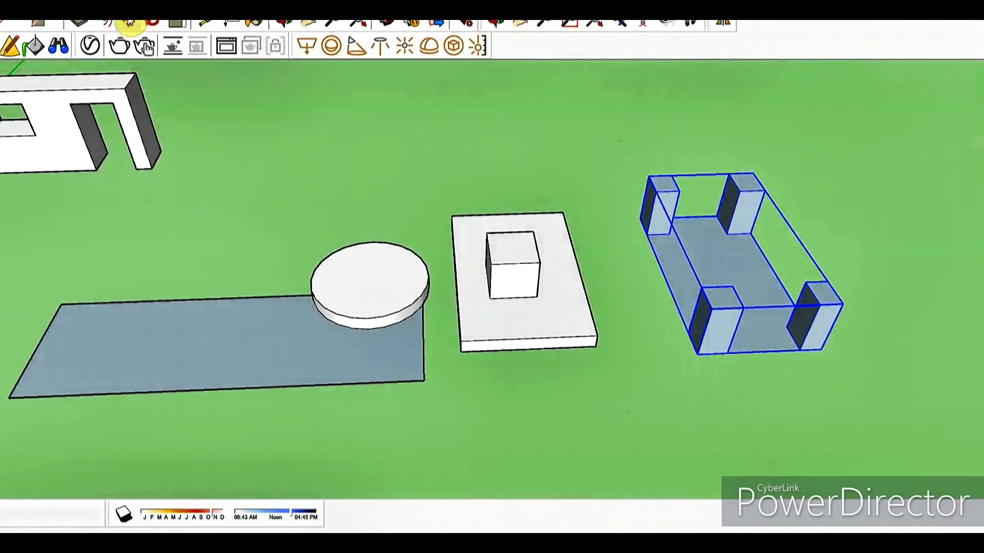
{"action": "mouse_move", "coordinate": [690, 235]}
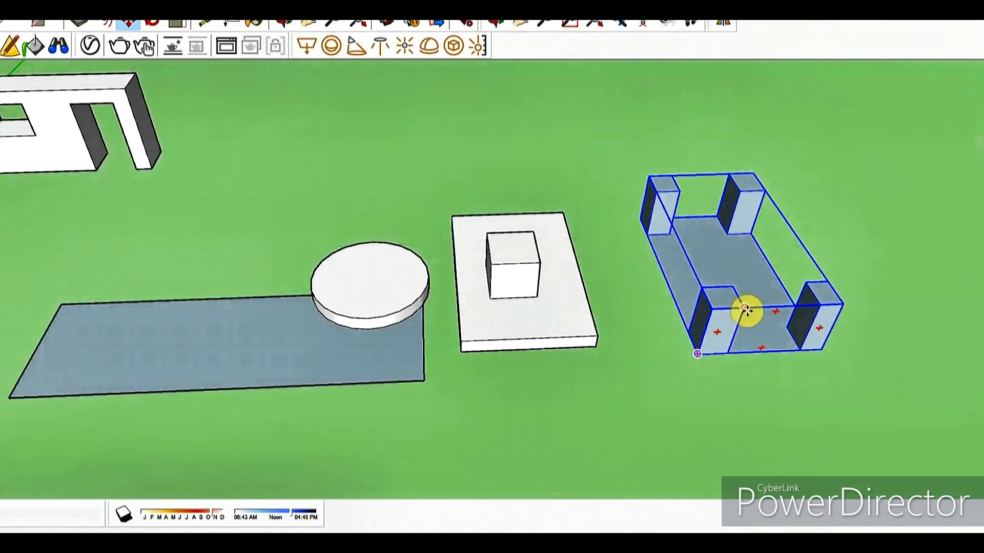
{"action": "scroll", "coordinate": [777, 334], "scroll_direction": "up", "scroll_amount": 1}
{"action": "scroll", "coordinate": [777, 334], "scroll_direction": "up", "scroll_amount": 4}
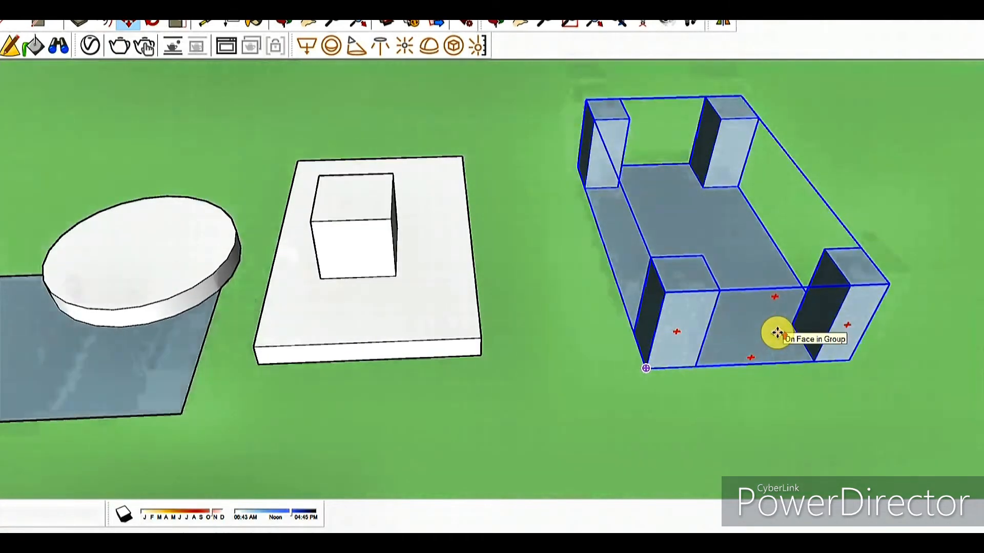
{"action": "mouse_move", "coordinate": [775, 292]}
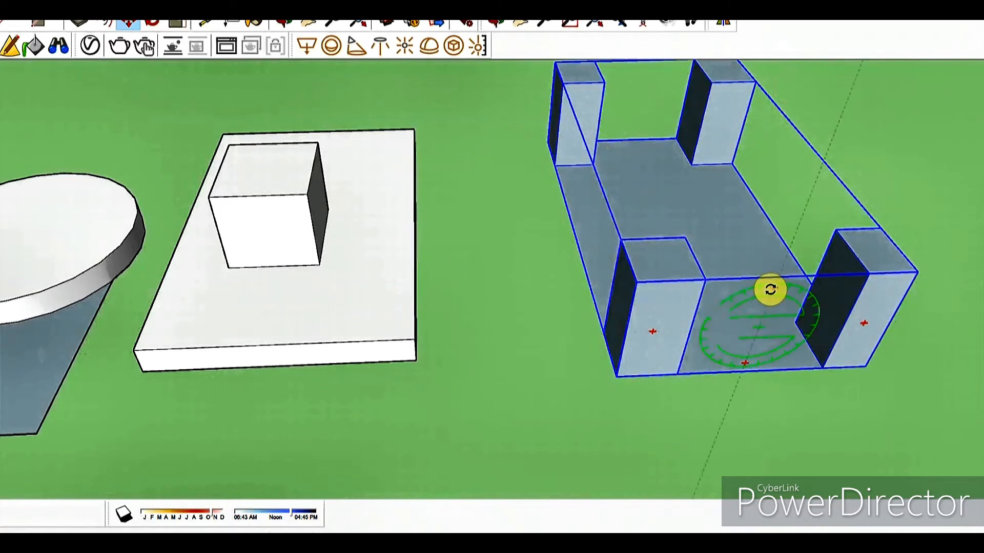
{"action": "left_click_drag", "start_coordinate": [770, 290], "coordinate": [767, 243]}
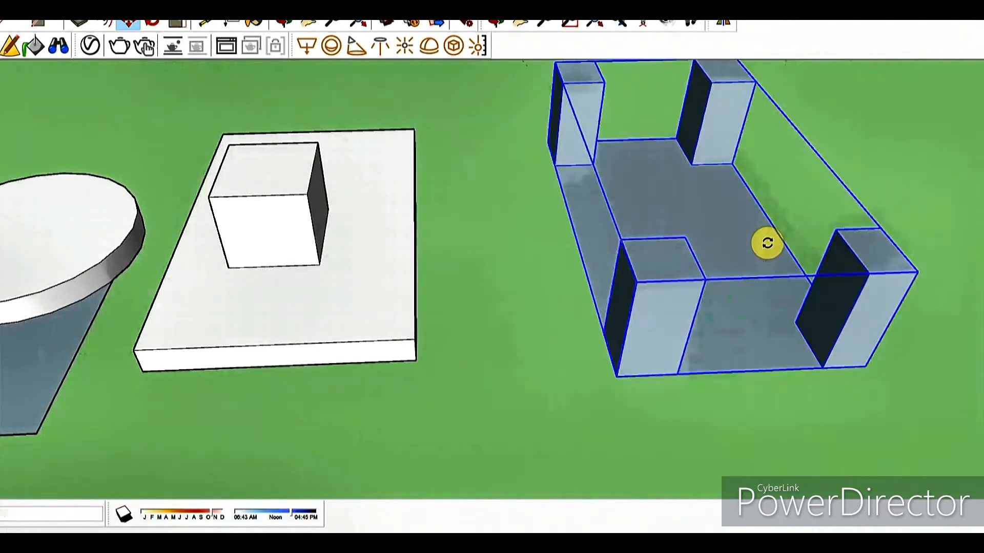
{"action": "key", "text": "m"}
{"action": "scroll", "coordinate": [712, 252], "scroll_direction": "down", "scroll_amount": 3}
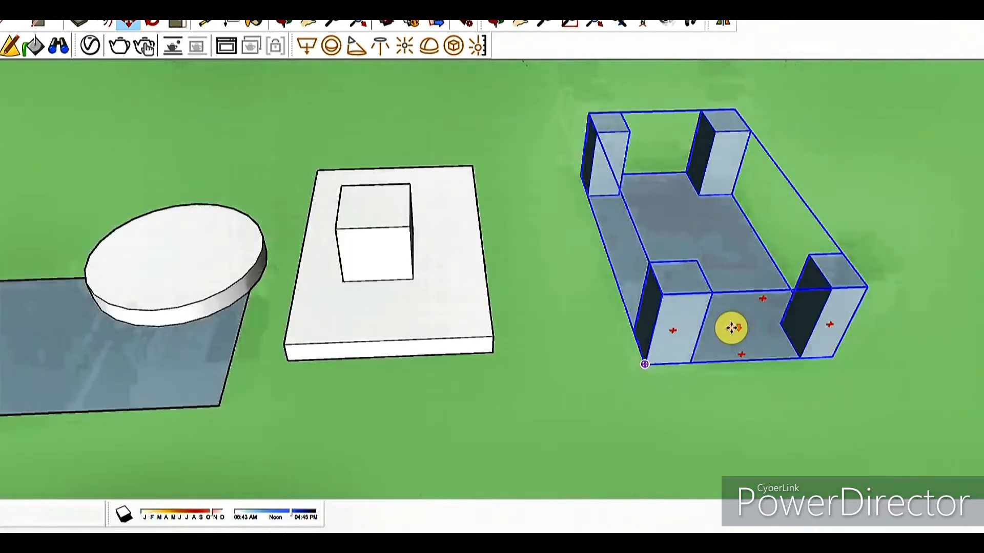
{"action": "scroll", "coordinate": [731, 328], "scroll_direction": "down", "scroll_amount": 6}
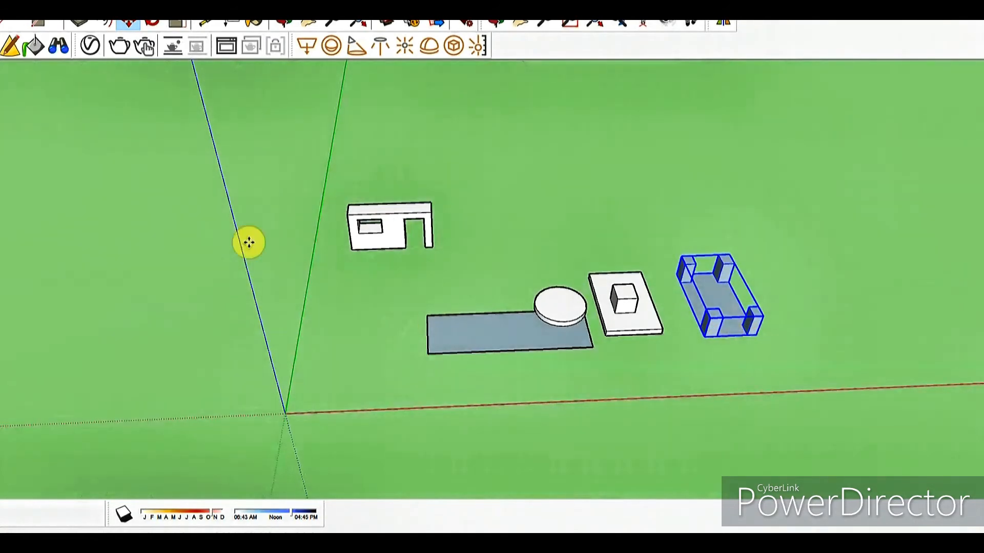
Copy the whole wall with the window and door openings along the red axis to an empty spot beside the original.
{"action": "scroll", "coordinate": [408, 213], "scroll_direction": "up", "scroll_amount": 5}
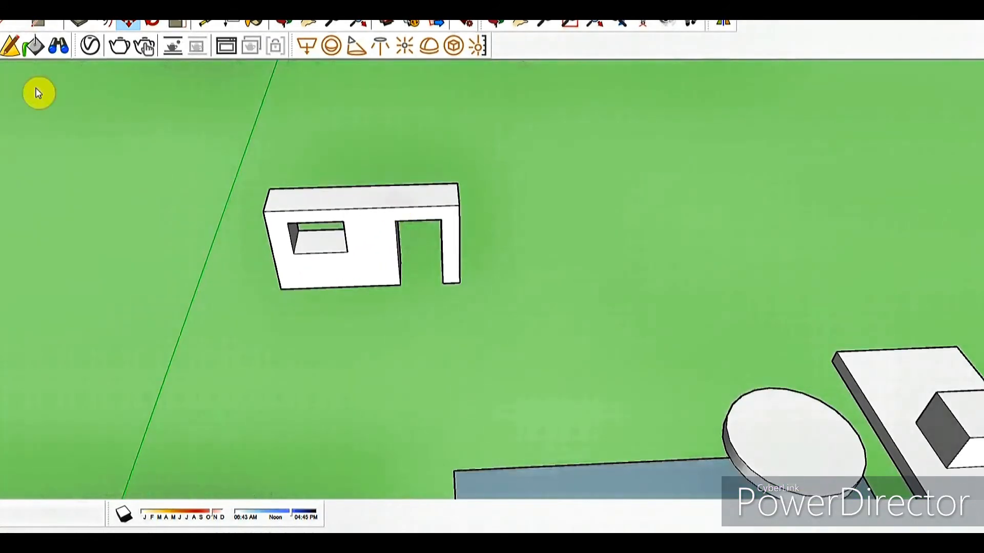
{"action": "left_click_drag", "start_coordinate": [231, 143], "coordinate": [550, 337]}
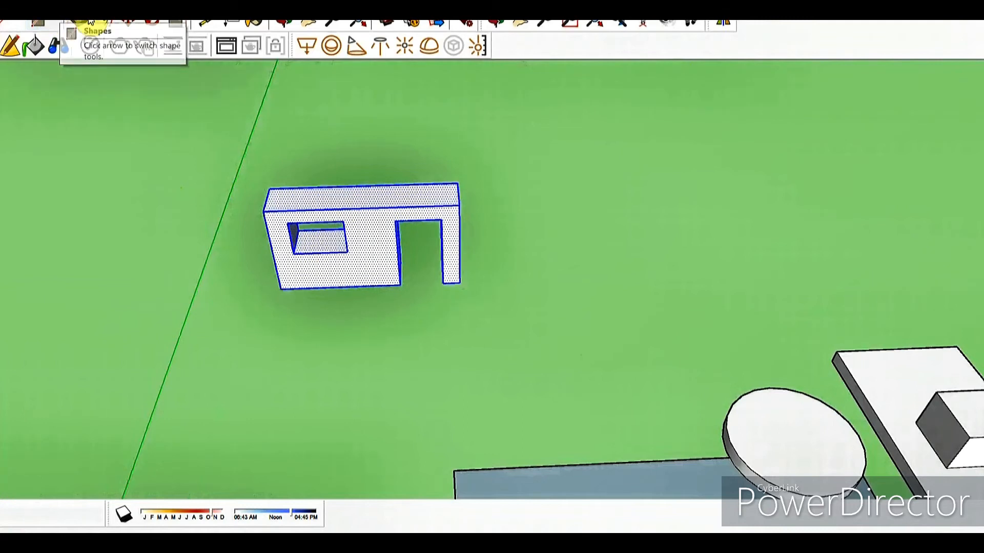
{"action": "left_click", "coordinate": [127, 23]}
{"action": "key", "text": "ctrl"}
{"action": "left_click", "coordinate": [263, 208]}
{"action": "left_click", "coordinate": [553, 211]}
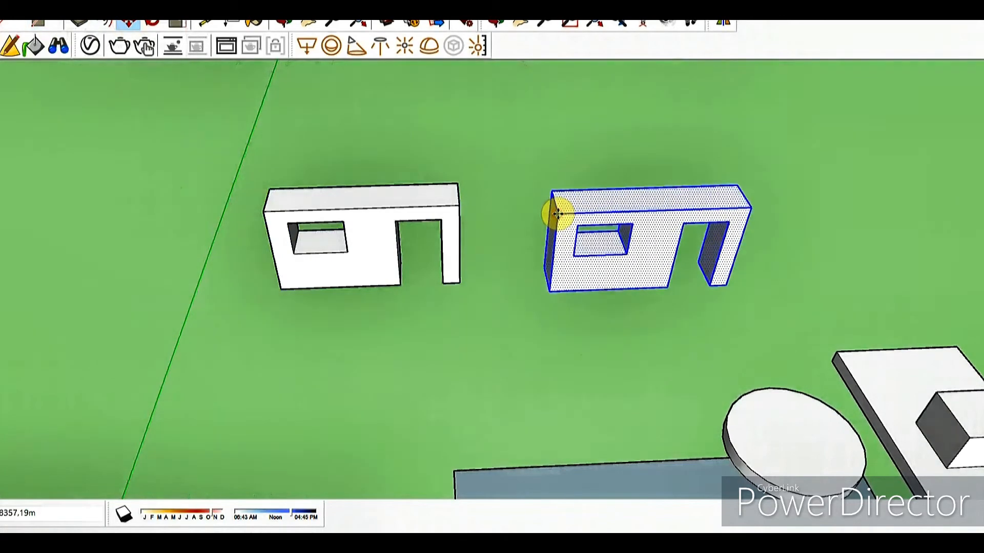
{"action": "key", "text": "space"}
Rotate the wall copy about the blue axis, centred on its top face, until it stands roughly crosswise to the original wall.
{"action": "left_click", "coordinate": [617, 179]}
{"action": "left_click_drag", "start_coordinate": [511, 140], "coordinate": [795, 332]}
{"action": "left_click", "coordinate": [152, 23]}
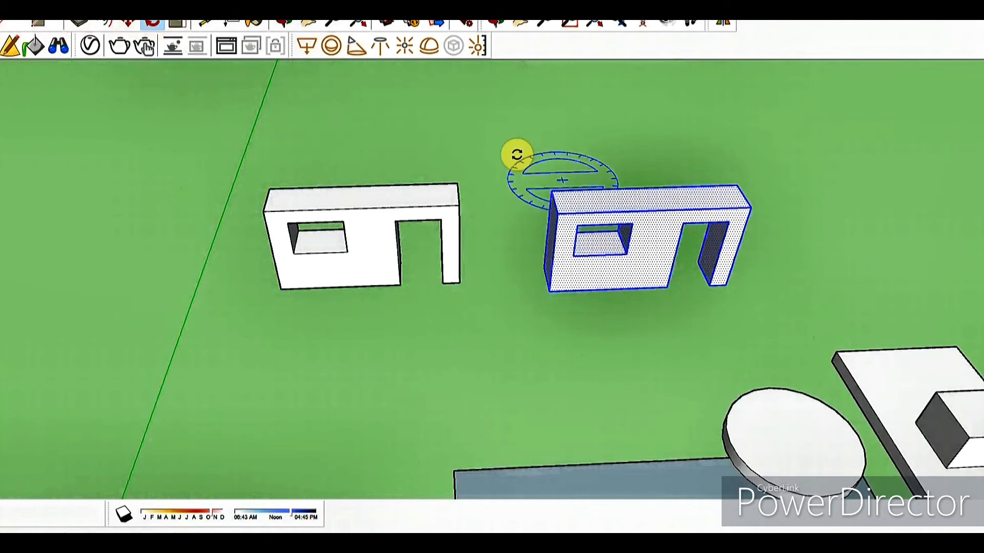
{"action": "left_click", "coordinate": [605, 205]}
{"action": "left_click", "coordinate": [723, 202]}
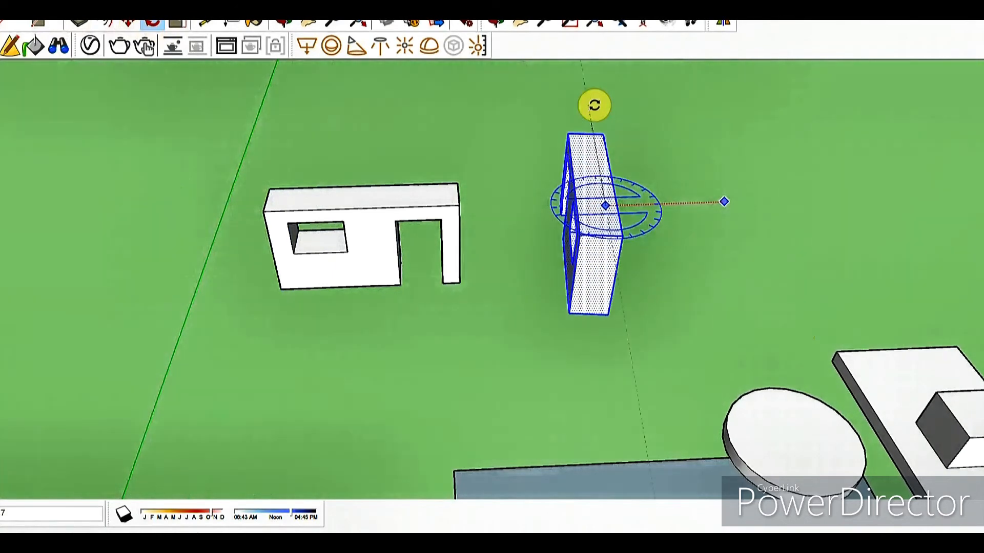
{"action": "left_click", "coordinate": [571, 103]}
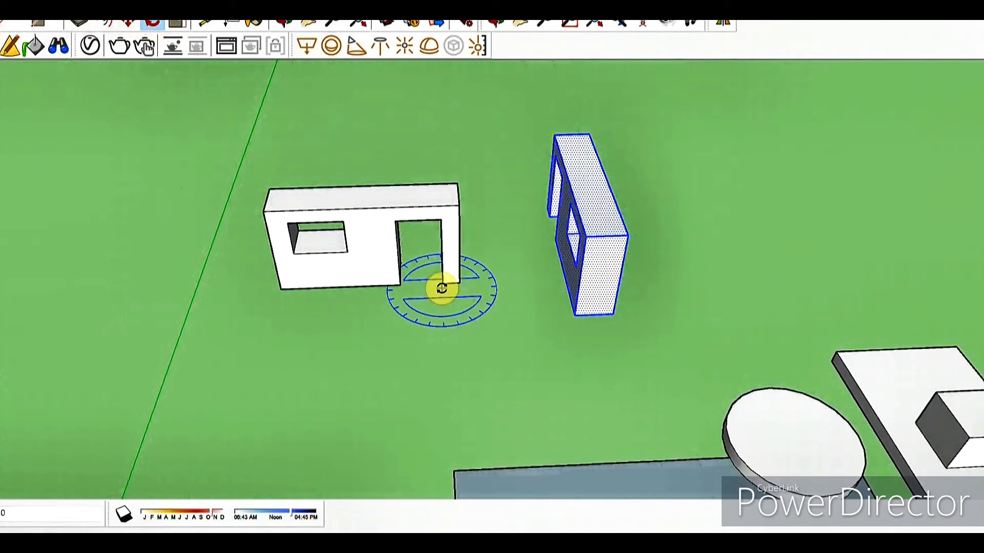
{"action": "key", "text": "space"}
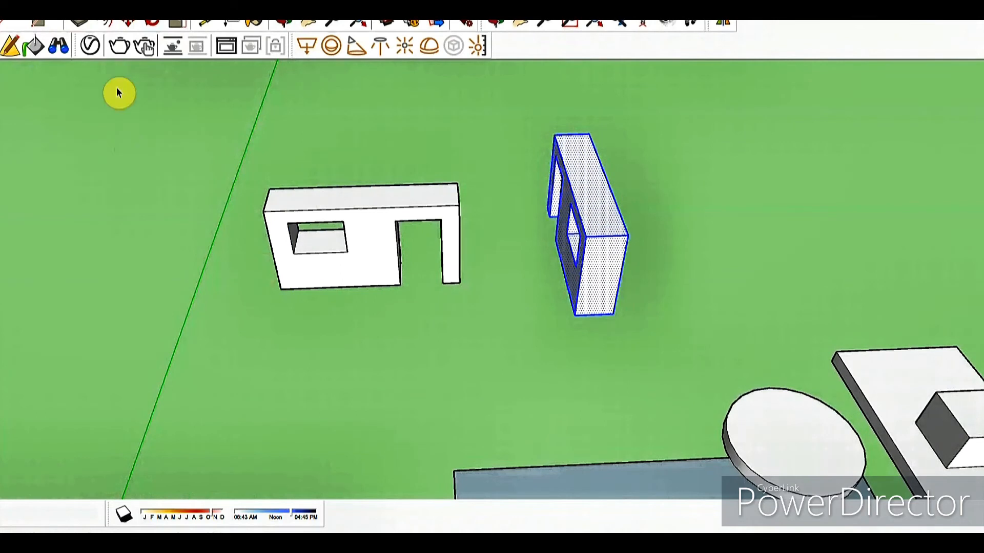
Make the rotated wall copy a group and pick a face of the ungrouped original wall for comparison.
{"action": "right_click", "coordinate": [596, 197]}
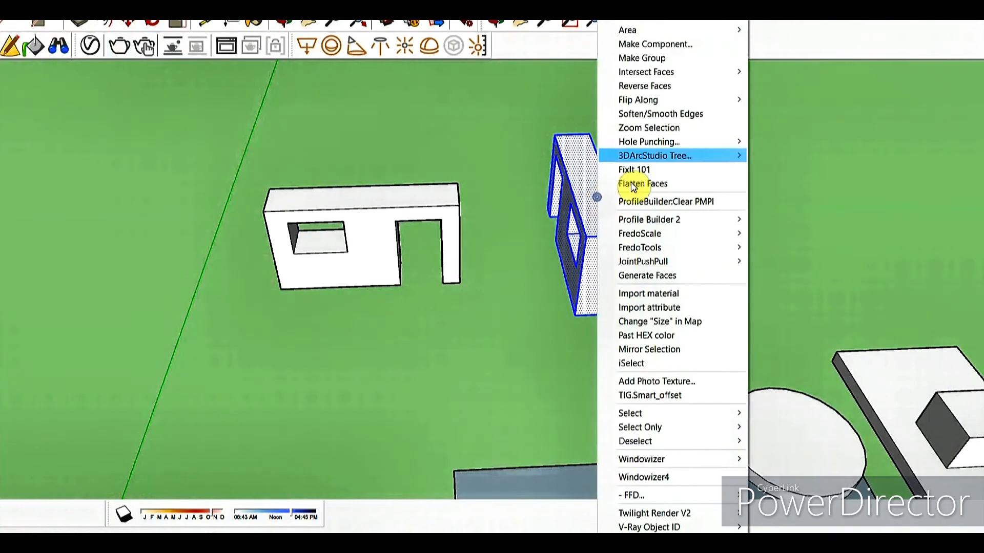
{"action": "left_click", "coordinate": [659, 59]}
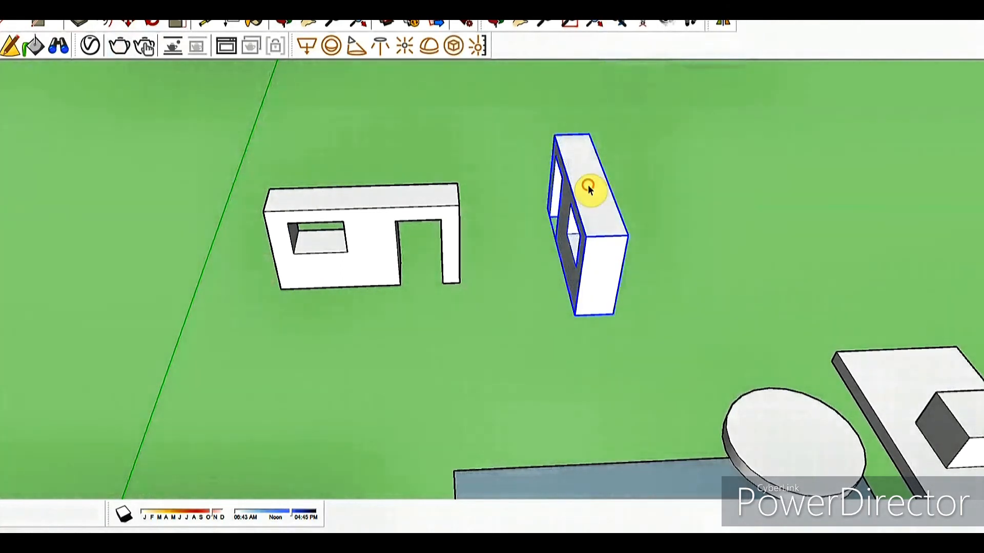
{"action": "left_click", "coordinate": [357, 251]}
{"action": "left_click", "coordinate": [345, 244]}
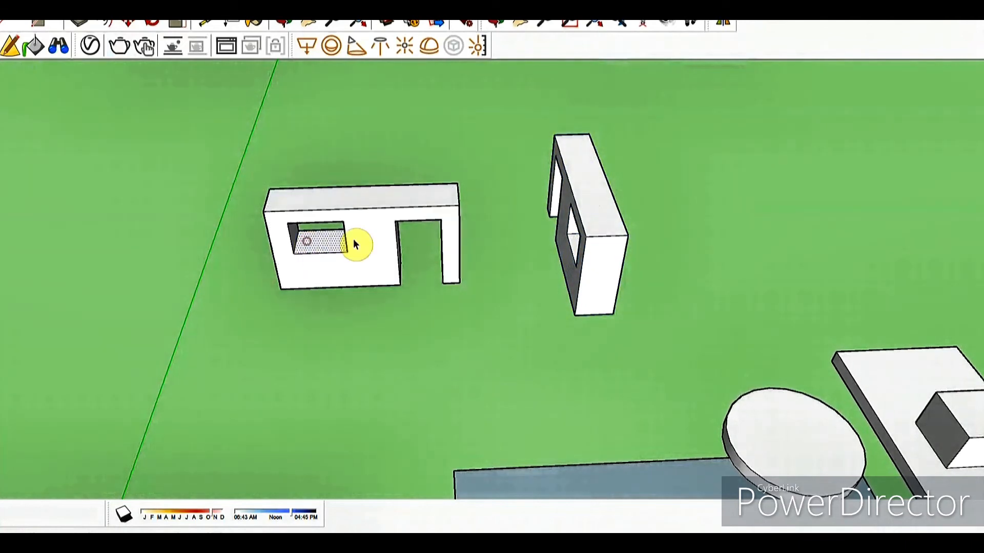
Move the grouped wall copy slightly with the Move tool and try tilting it about a rotation handle on its end face.
{"action": "left_click", "coordinate": [585, 179]}
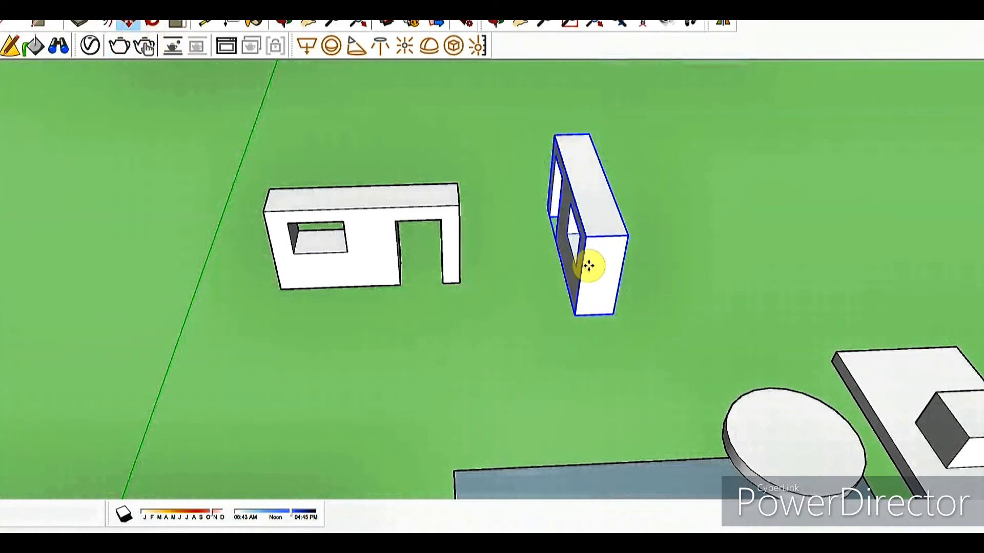
{"action": "left_click", "coordinate": [283, 23]}
{"action": "left_click_drag", "start_coordinate": [568, 246], "coordinate": [742, 169]}
{"action": "right_click", "coordinate": [600, 197]}
{"action": "left_click", "coordinate": [625, 211]}
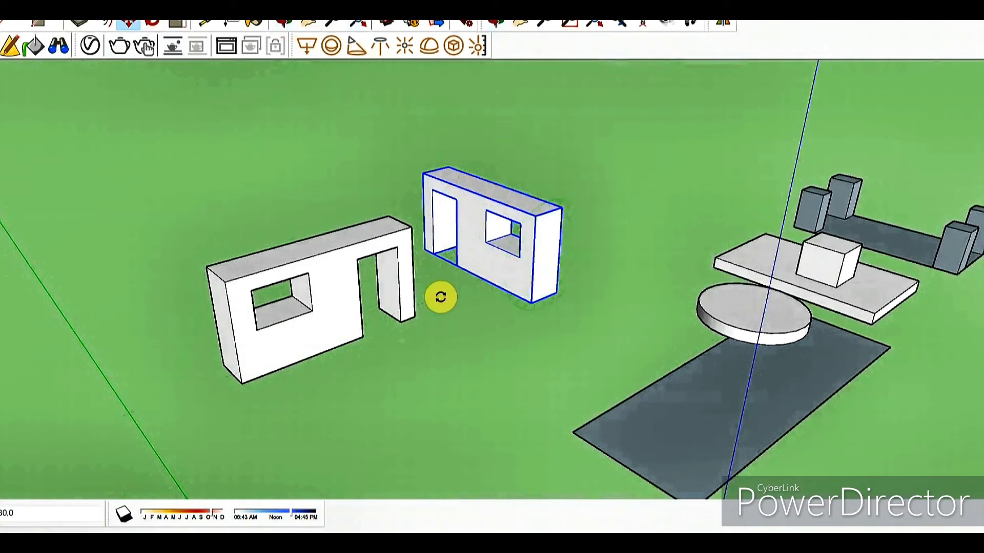
{"action": "left_click", "coordinate": [543, 257]}
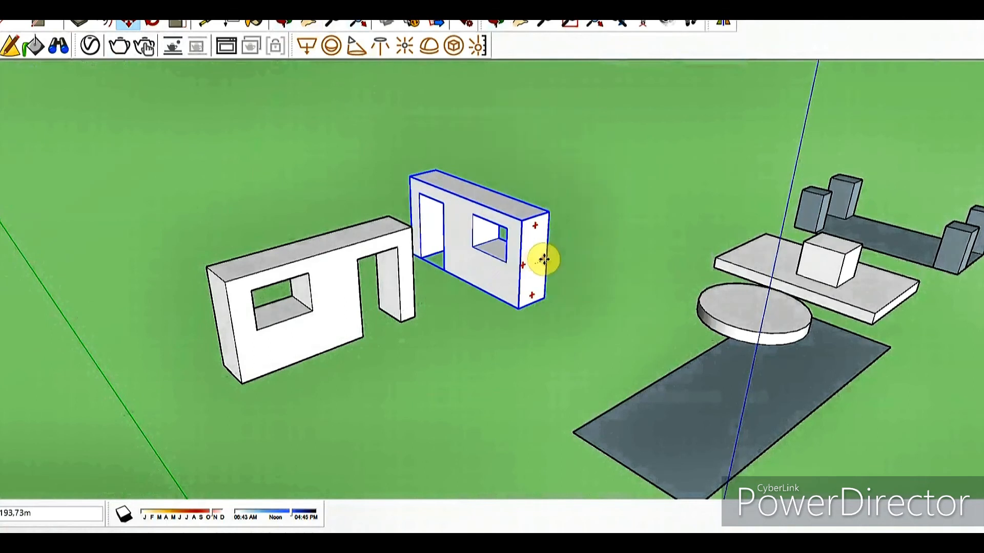
{"action": "left_click", "coordinate": [512, 266]}
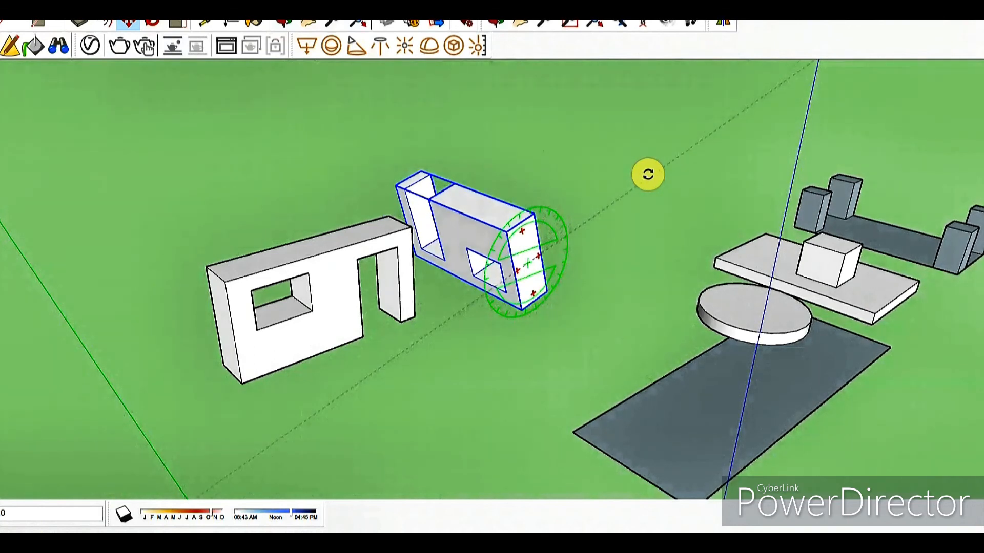
{"action": "key", "text": "Escape"}
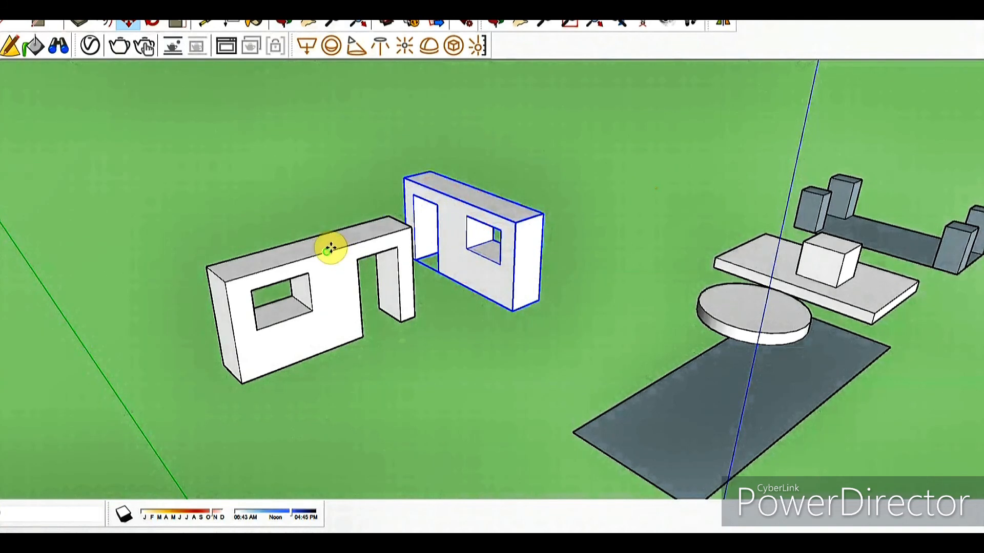
{"action": "left_click", "coordinate": [286, 21]}
{"action": "left_click_drag", "start_coordinate": [364, 152], "coordinate": [518, 287]}
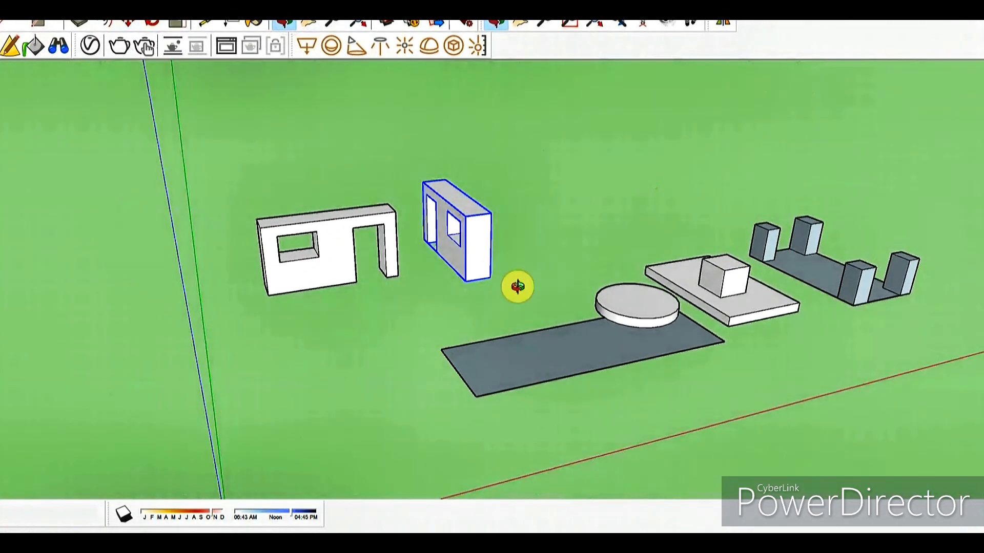